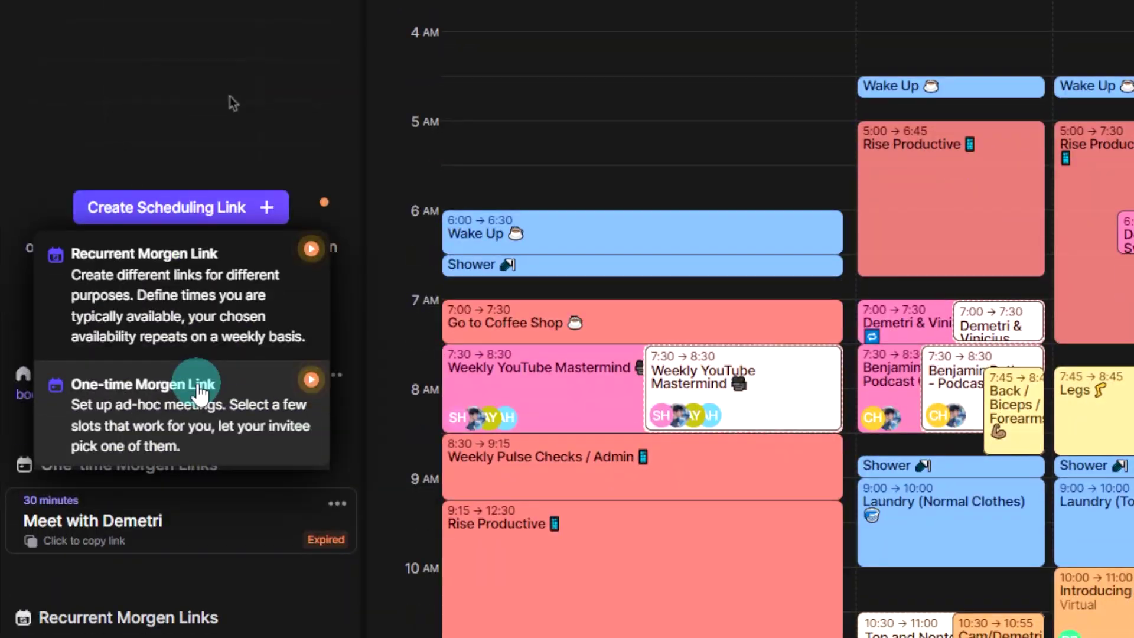
Switch the left sidebar to Scheduling to list the booking page and one-time and recurrent links
click(137, 324)
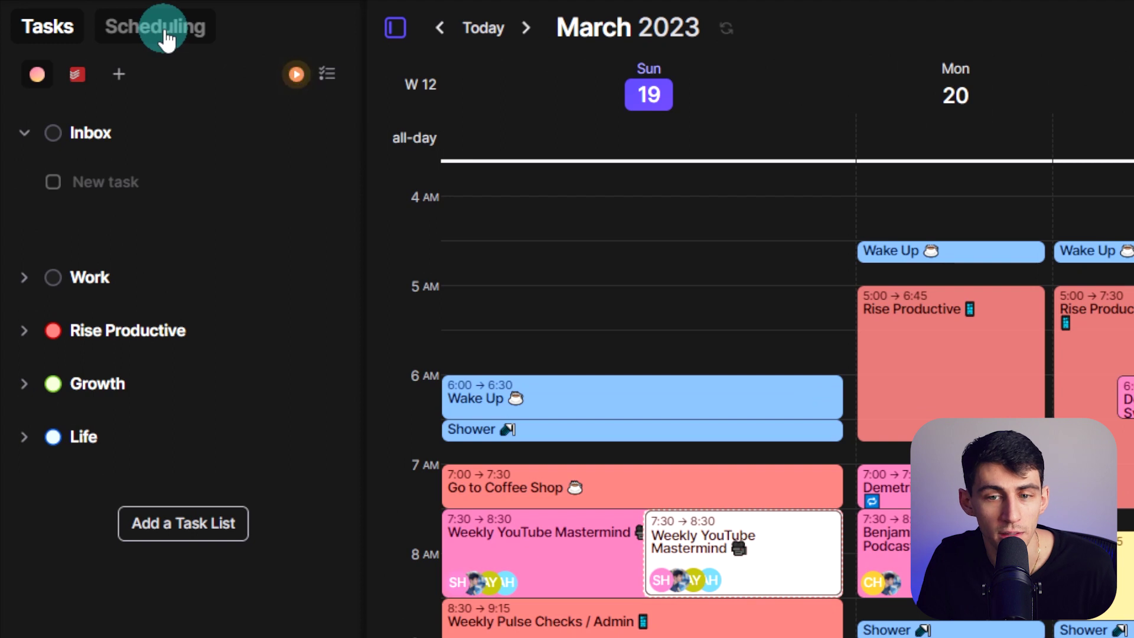
click(166, 34)
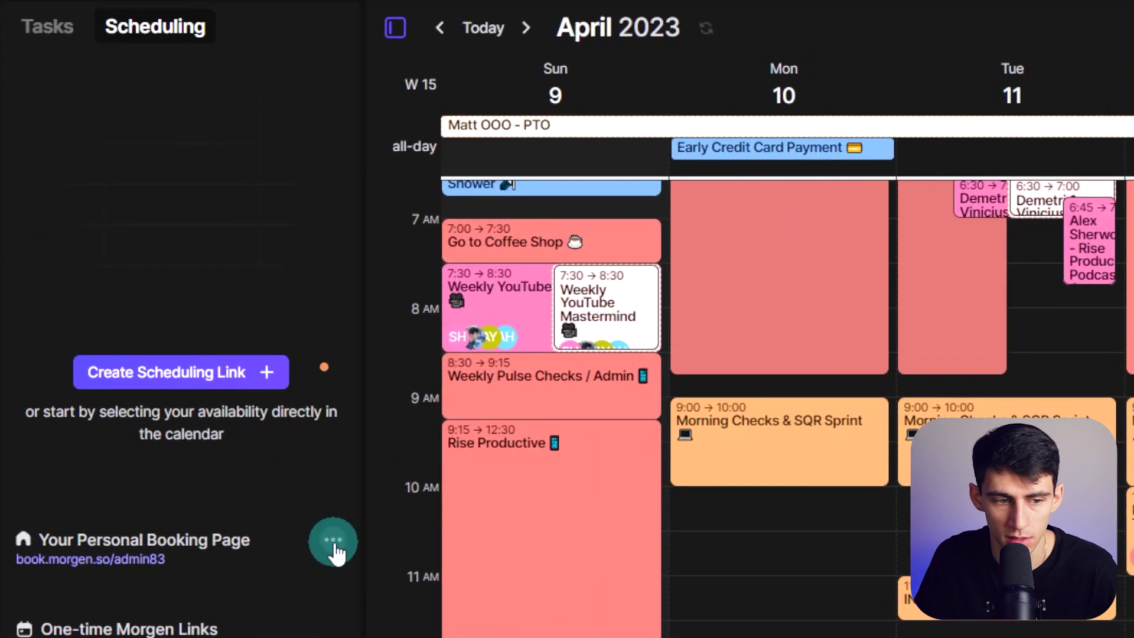
Change the booking page link from admin83 to a personal-name address and confirm the change
click(186, 304)
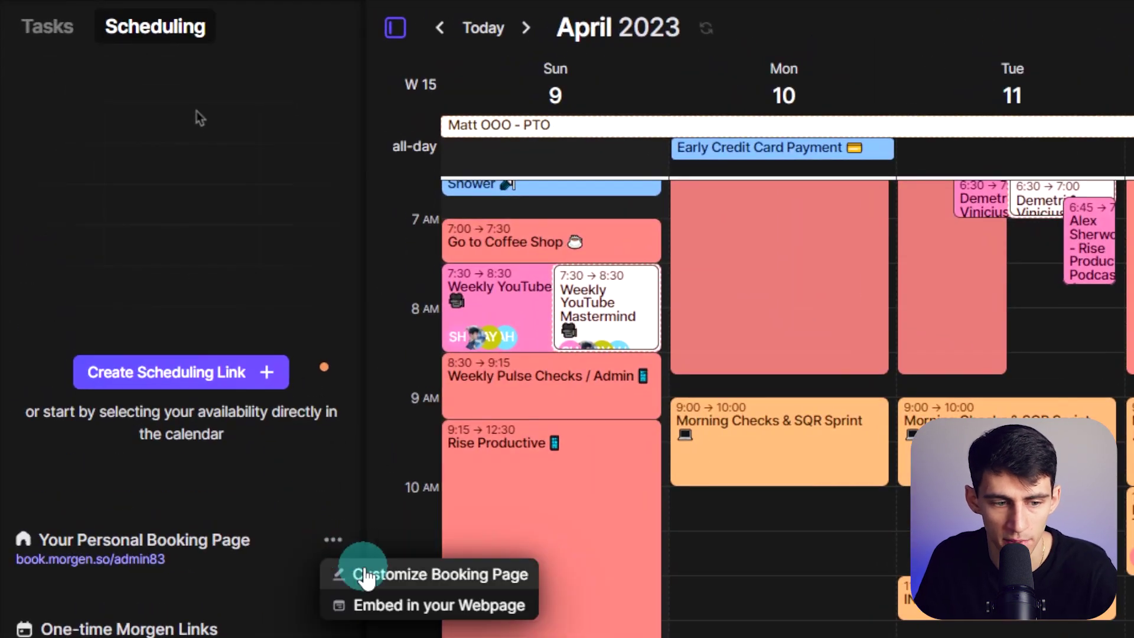
click(366, 576)
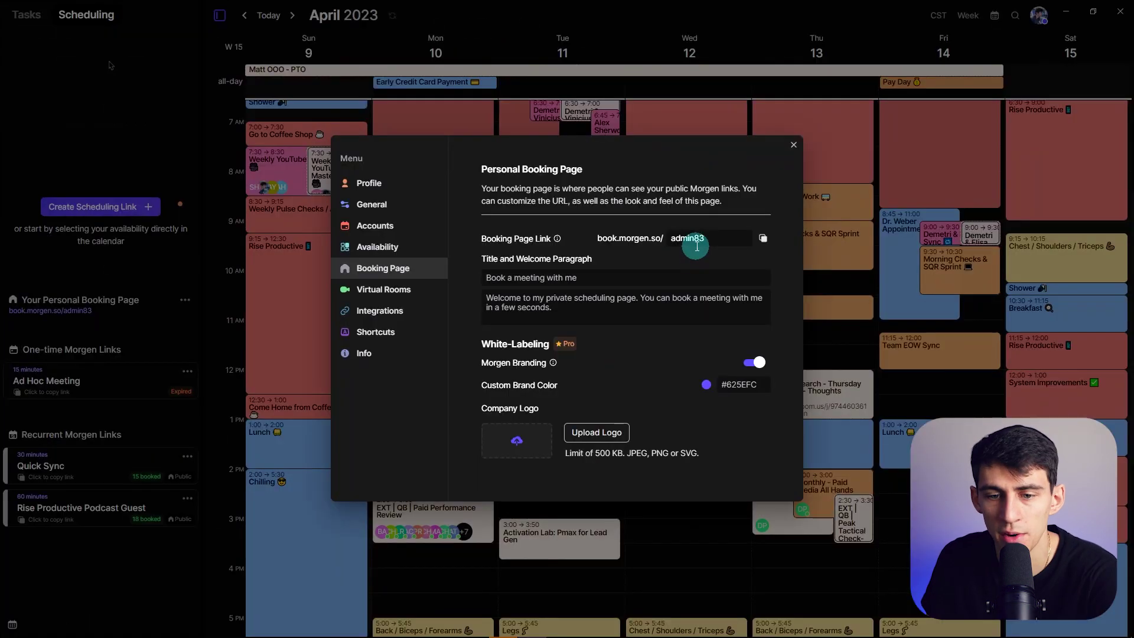
click(706, 241)
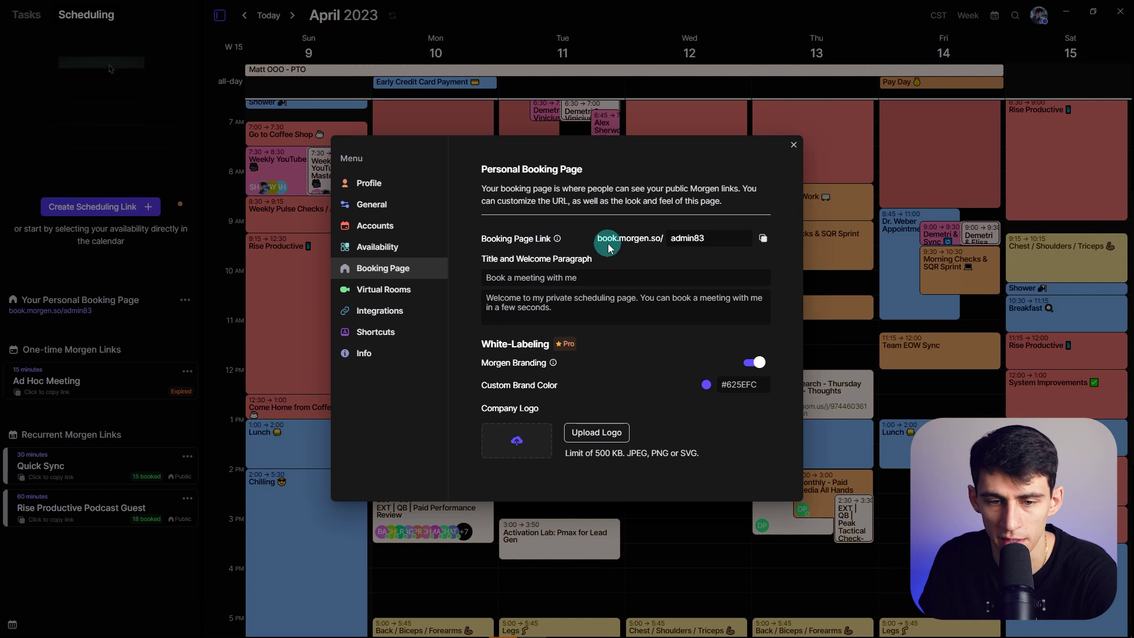
drag(705, 241, 667, 237)
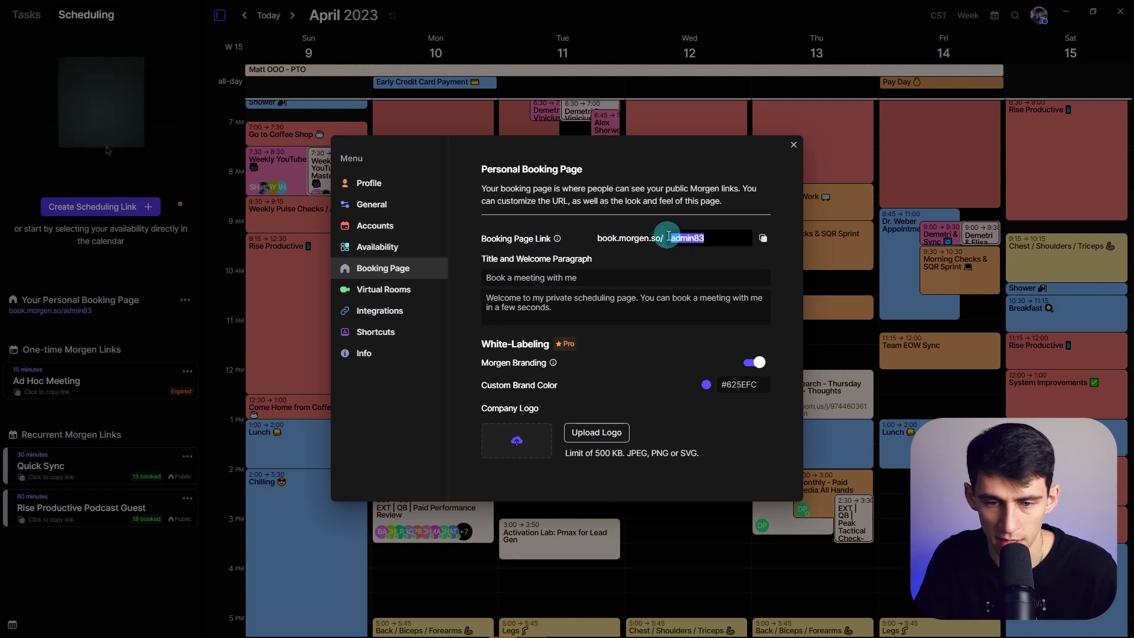
text(demetripanici)
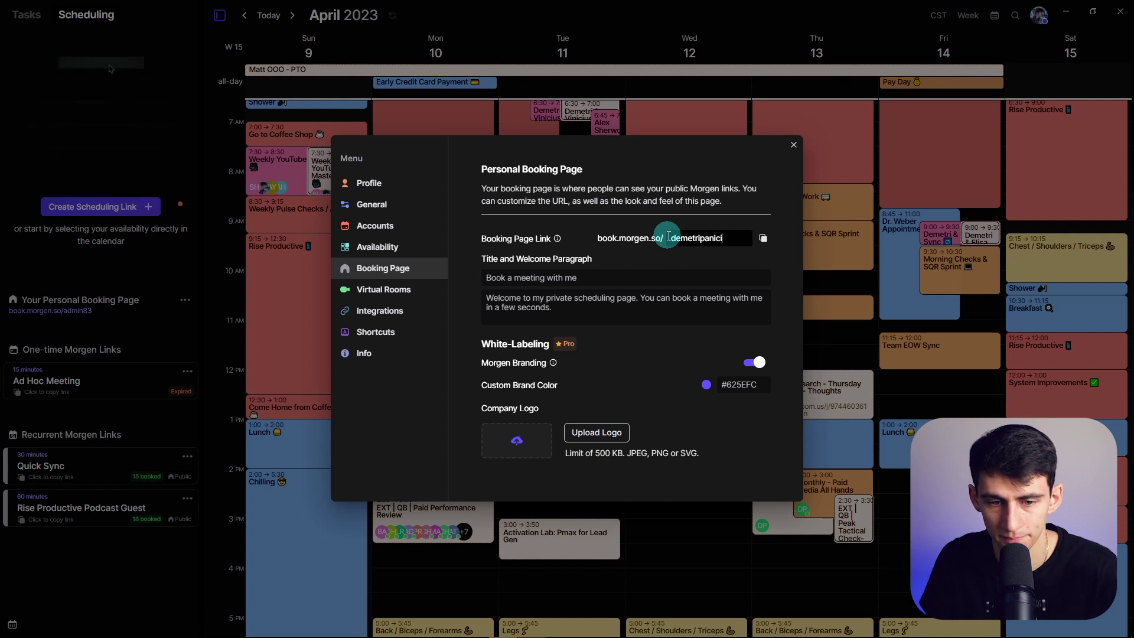
key(Return)
click(579, 368)
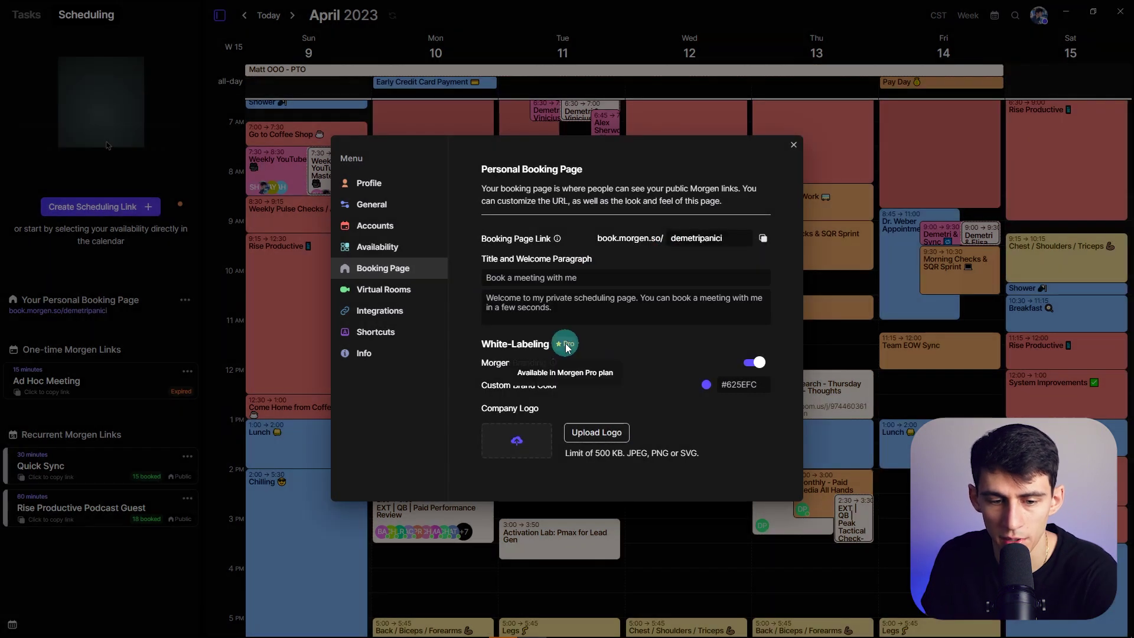
Upload the RP company logo and close the booking page settings
click(598, 433)
scroll(71, 155, up, 5)
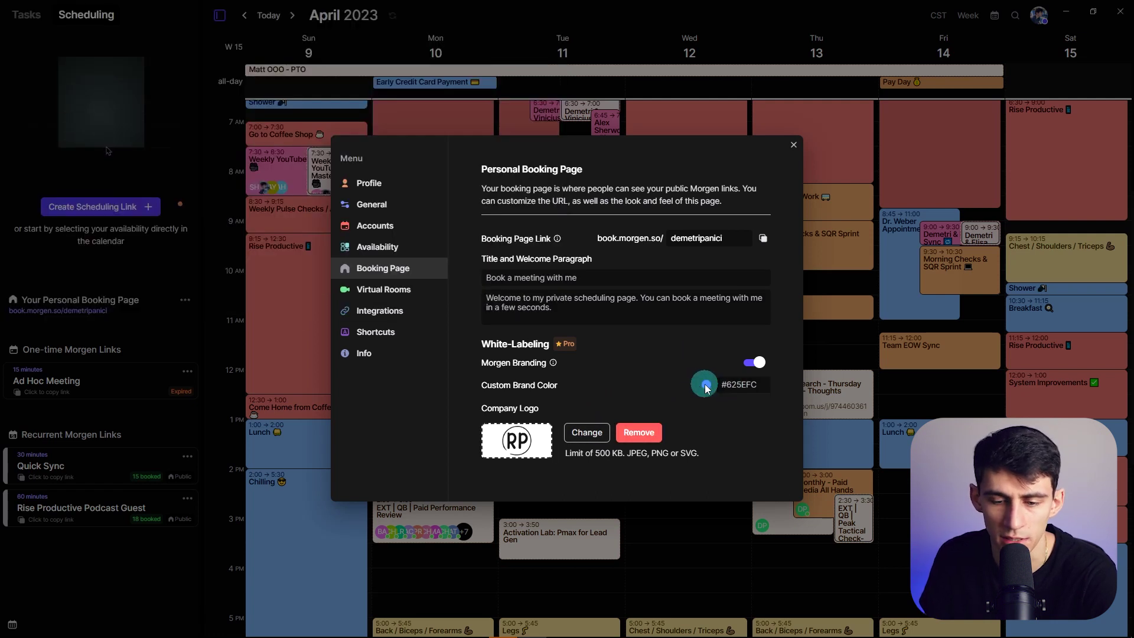
key(Escape)
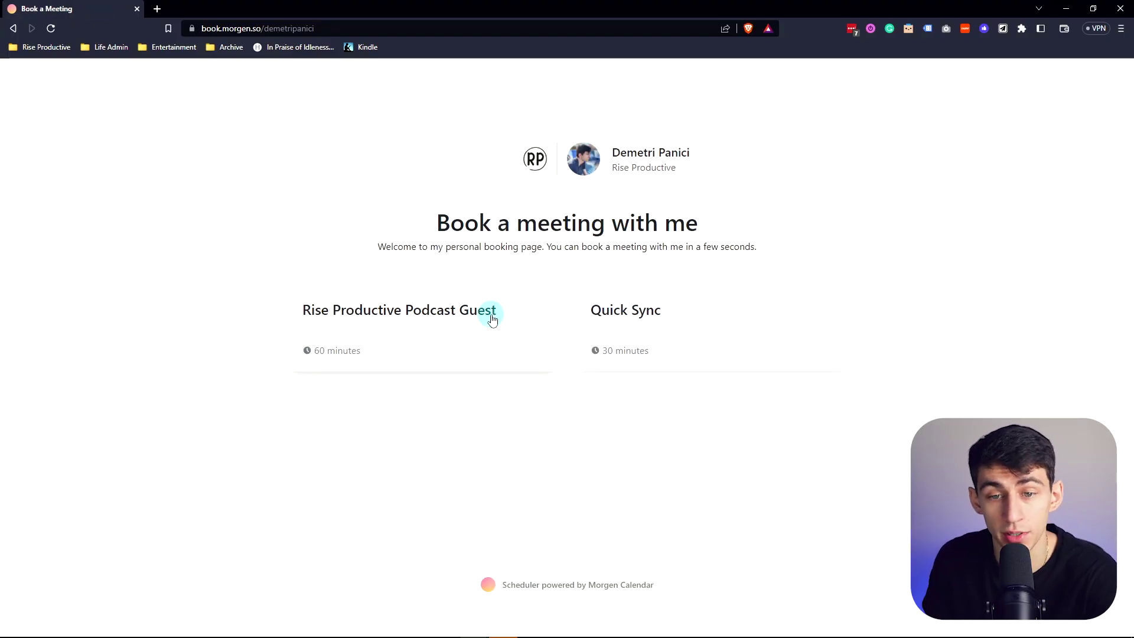
Return to the Morgen app after checking the RP logo on the public booking page
click(540, 631)
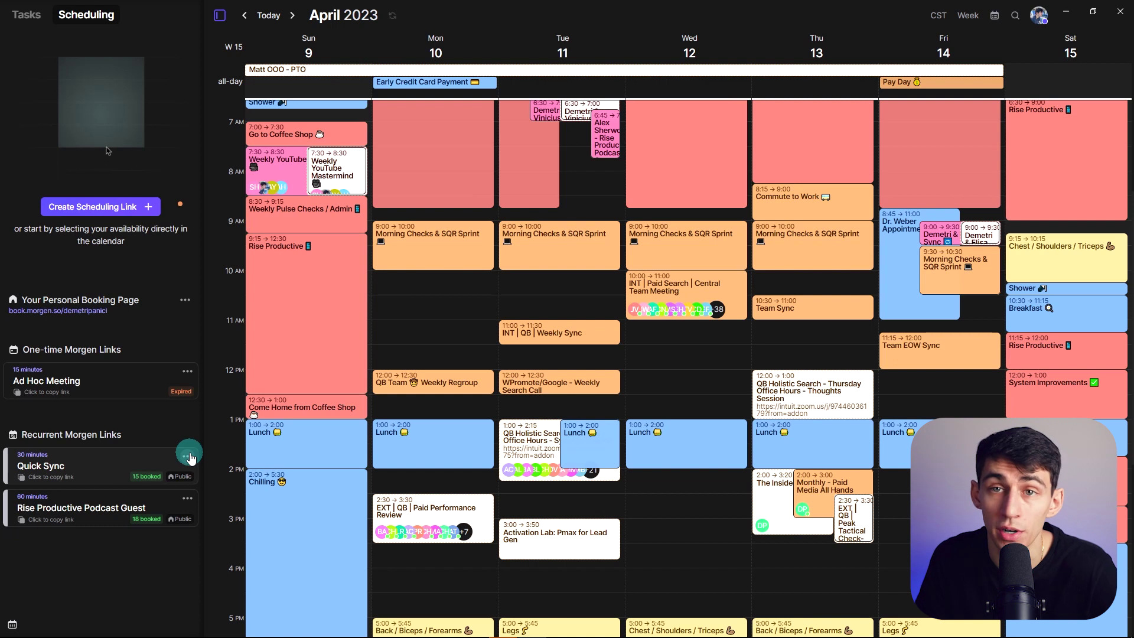
Remove Quick Sync from the booking page and check the result
click(189, 458)
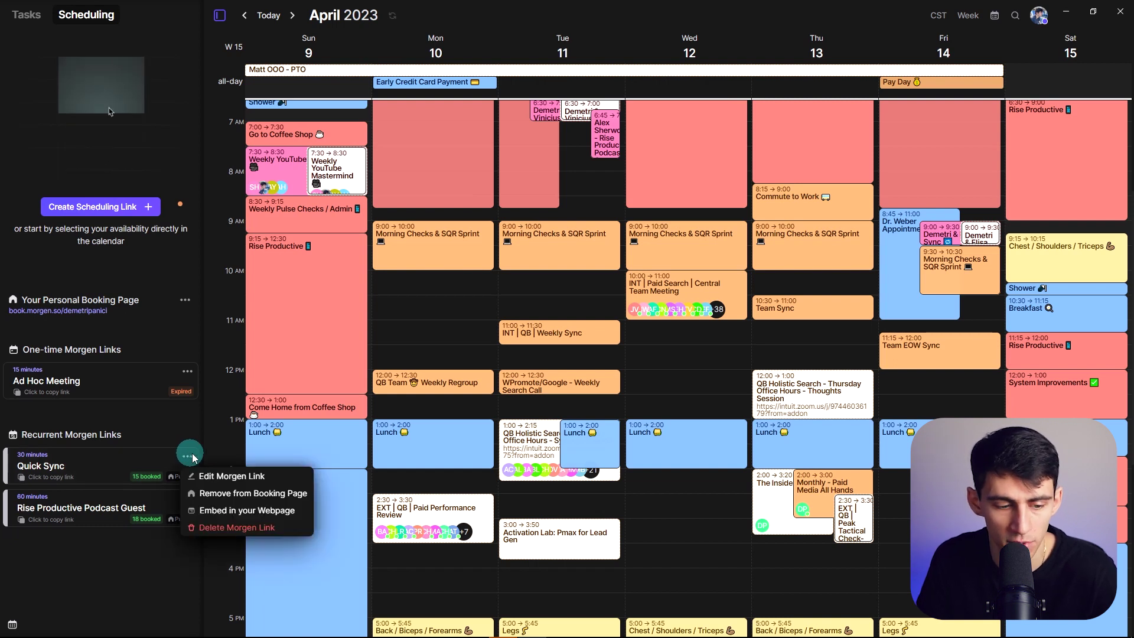
click(258, 494)
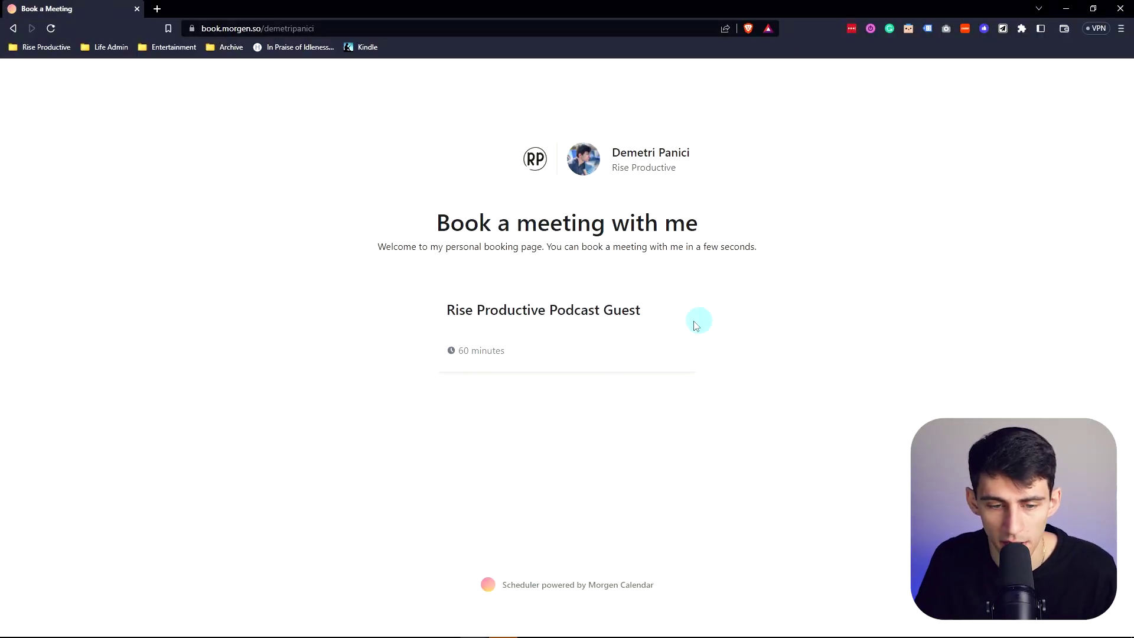
key(alt+Tab)
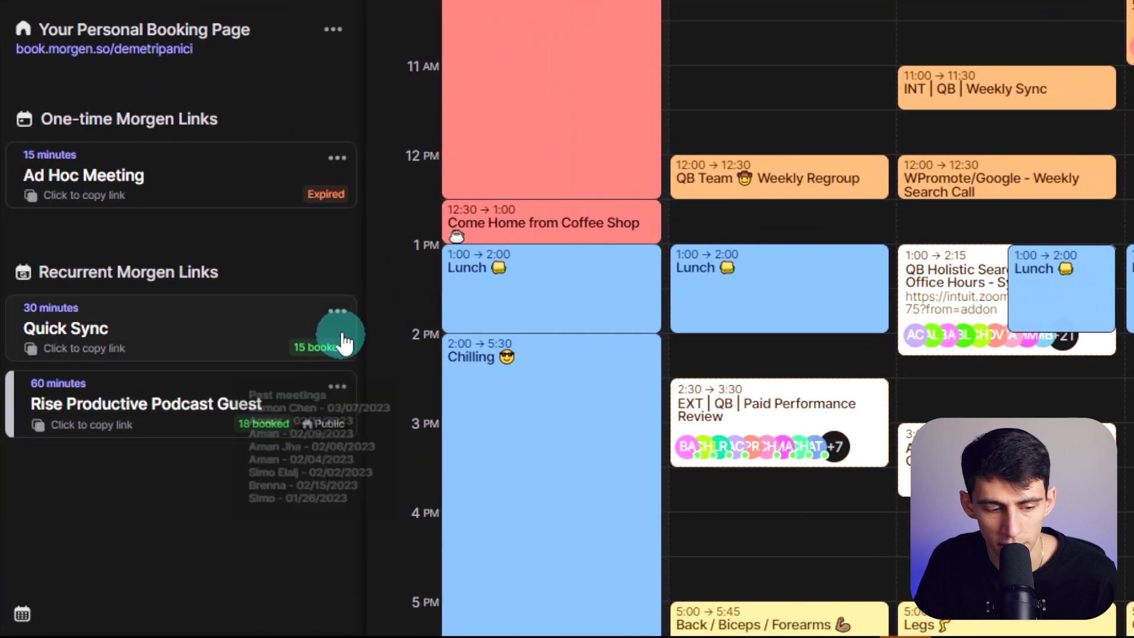
Add Quick Sync back to the booking page, refresh it, and add the Ad Hoc Meeting link
click(338, 310)
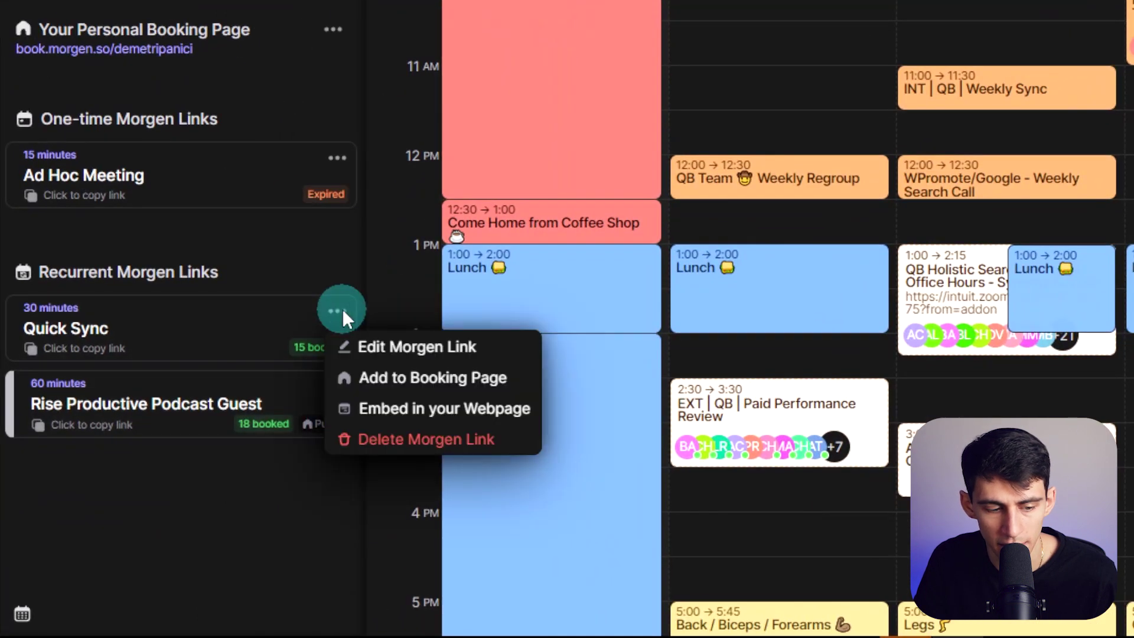
click(413, 377)
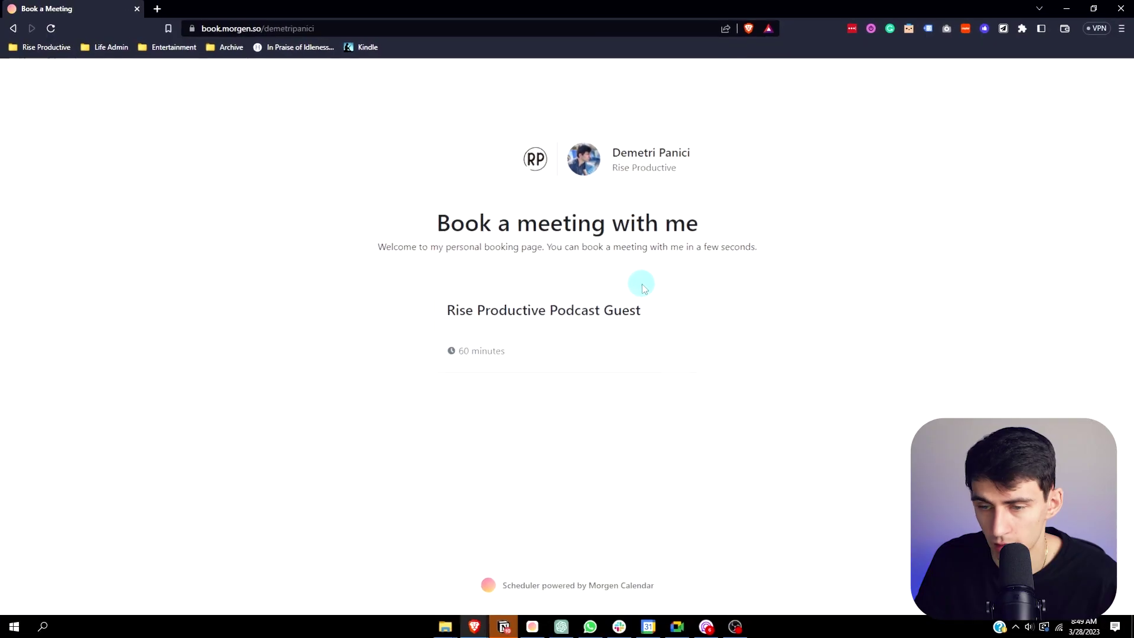
key(F5)
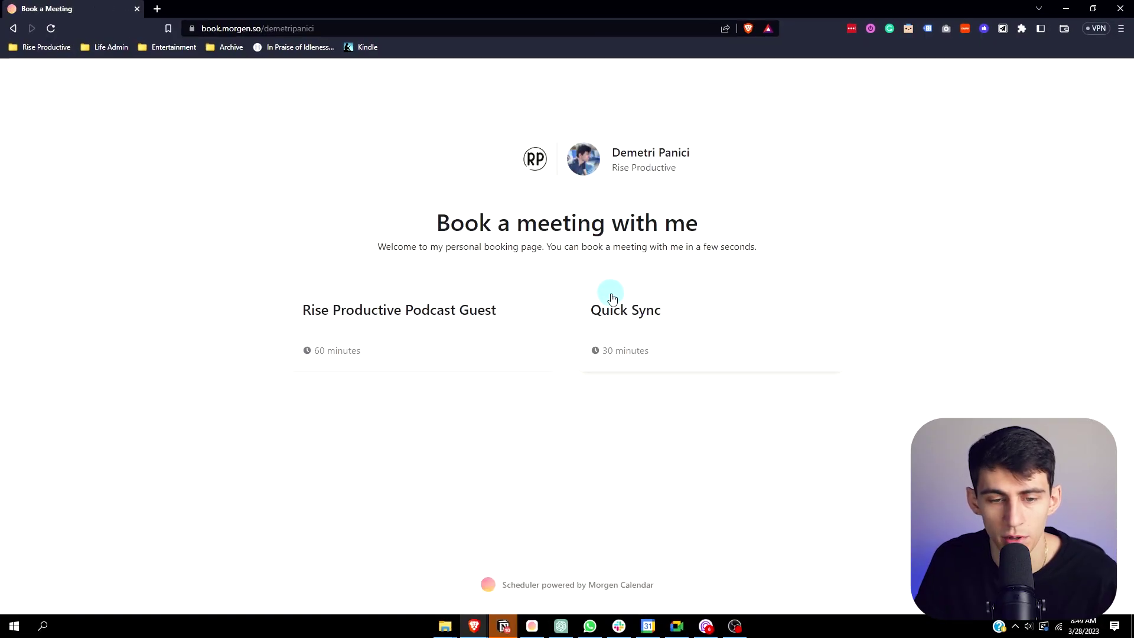
click(187, 373)
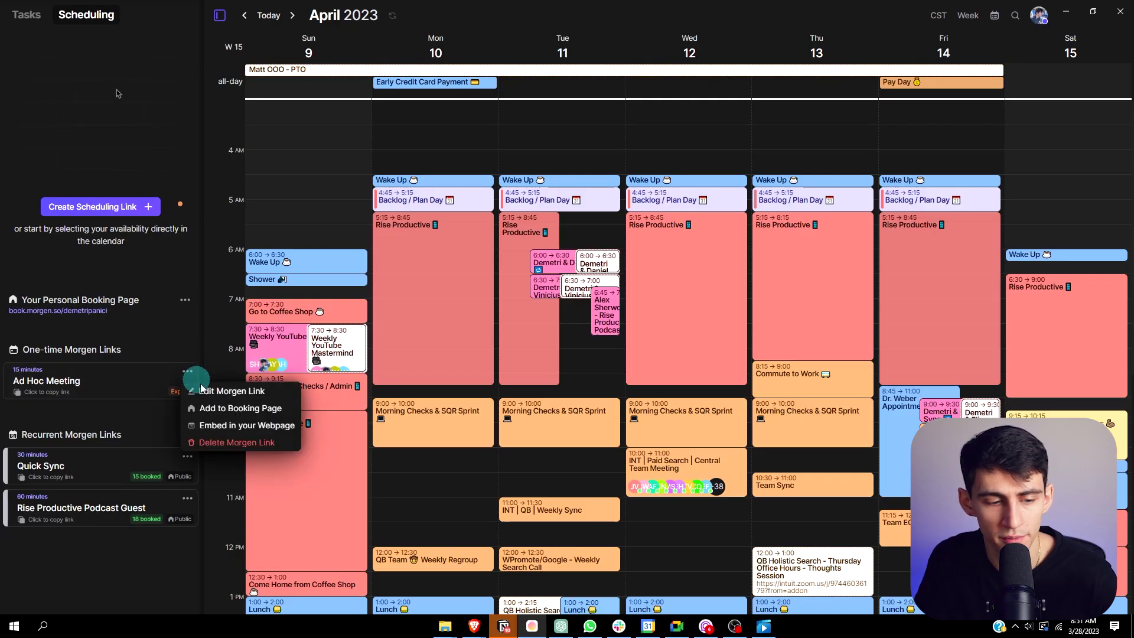
click(213, 410)
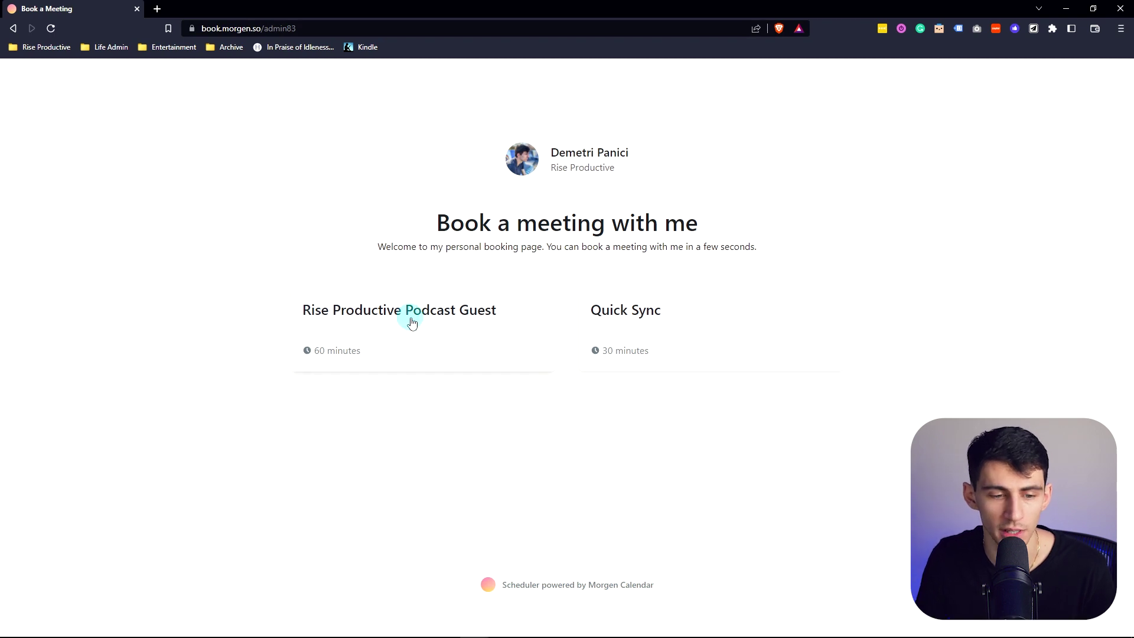
Open the Rise Productive Podcast Guest page, view 28 March slots, and switch to Central European Time
click(363, 316)
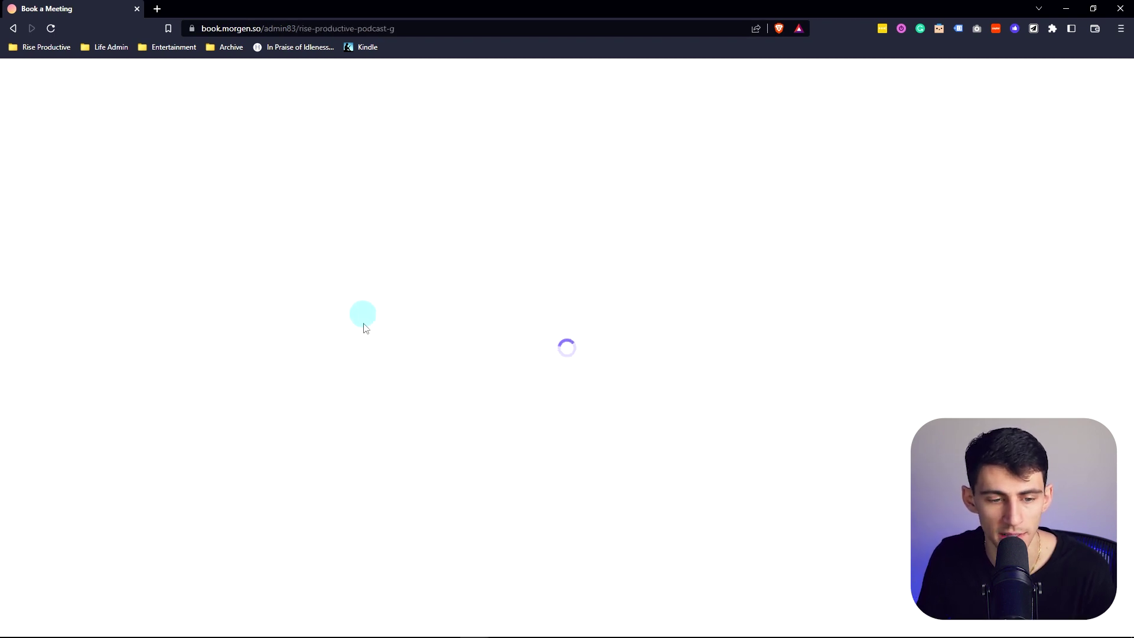
click(655, 336)
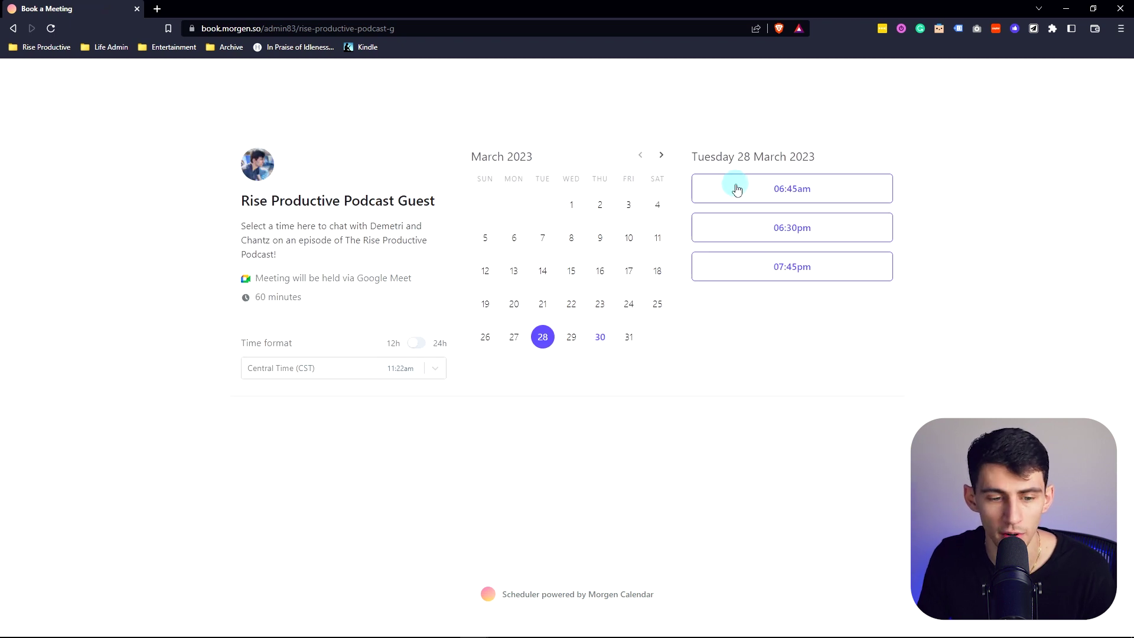
click(435, 368)
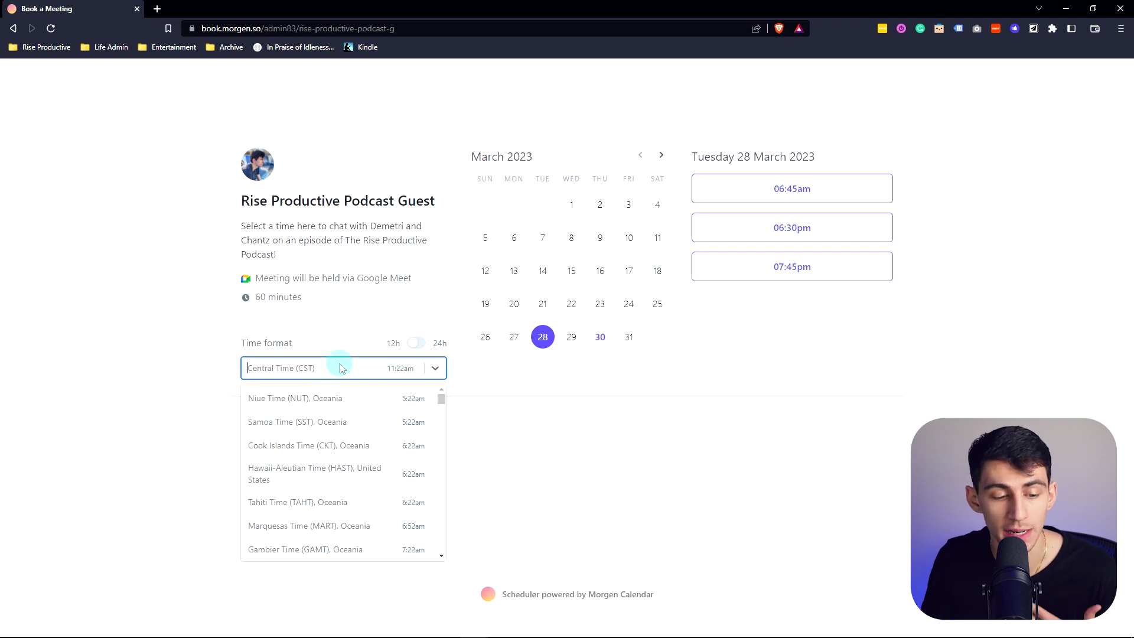
scroll(367, 443, down, 1)
scroll(367, 440, up, 1)
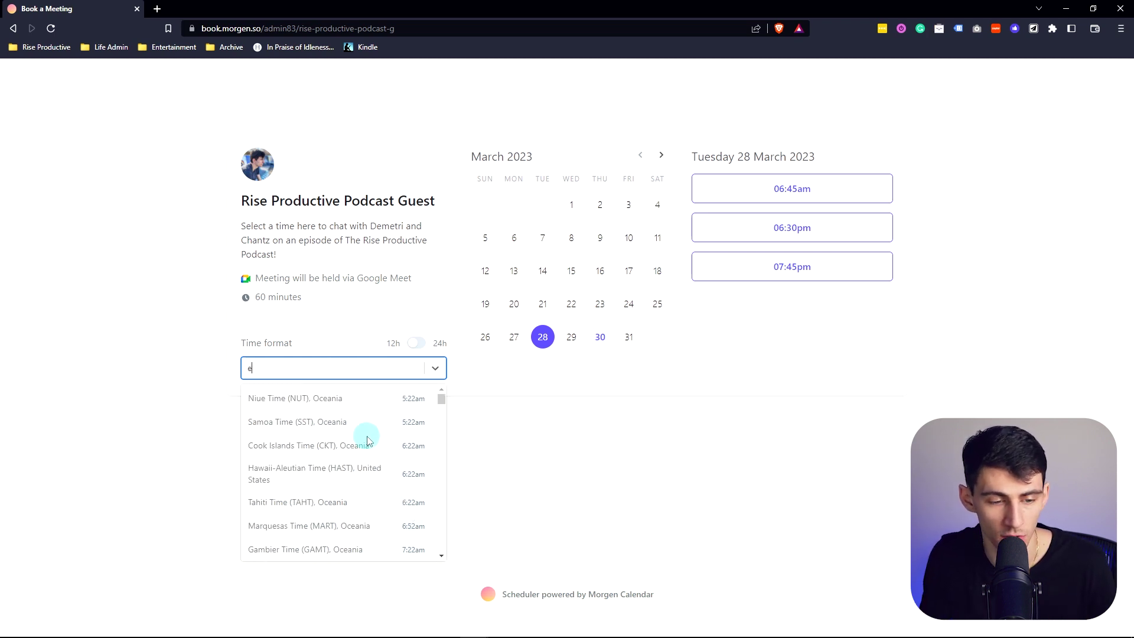
text(uropean)
click(317, 469)
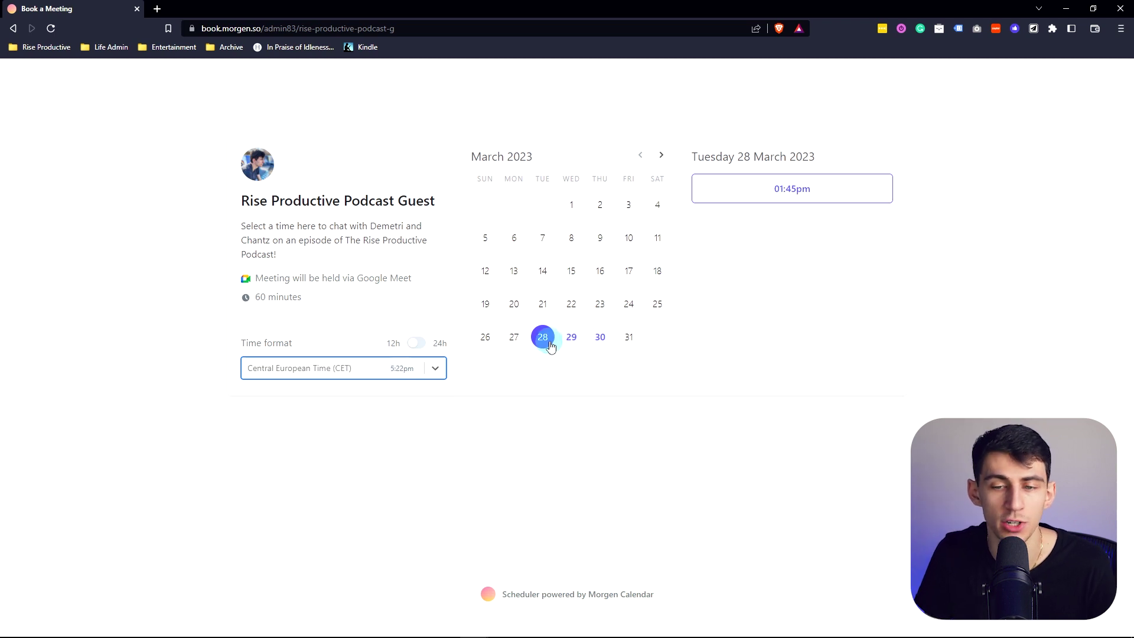
View 29 and 30 March slots, return to Central Time, and show times in 24-hour format
click(570, 337)
click(600, 336)
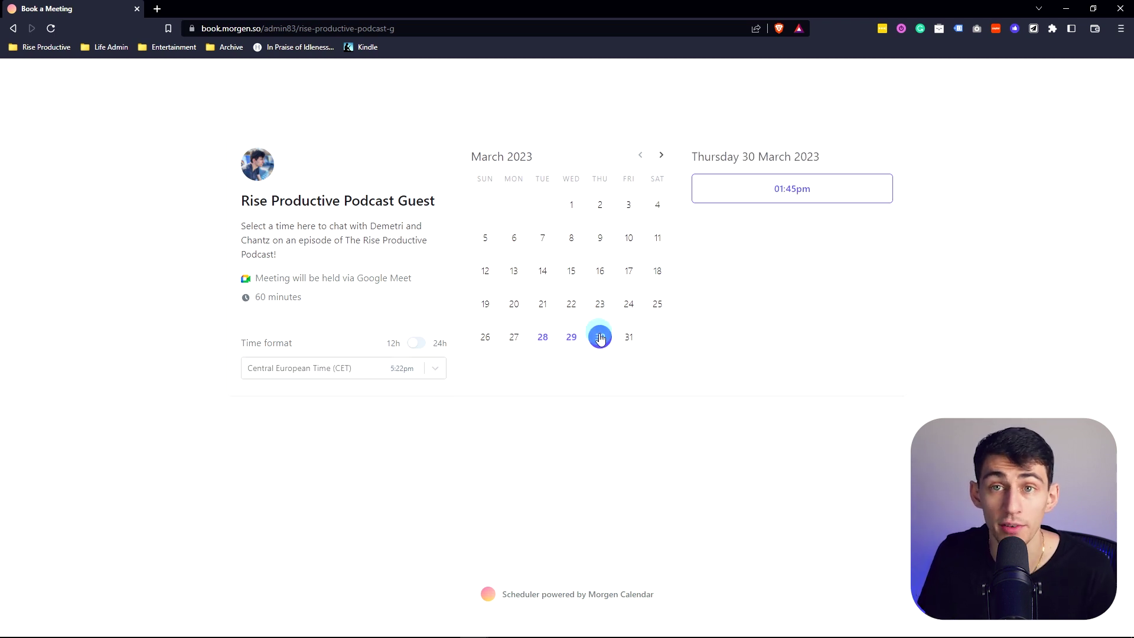
click(421, 343)
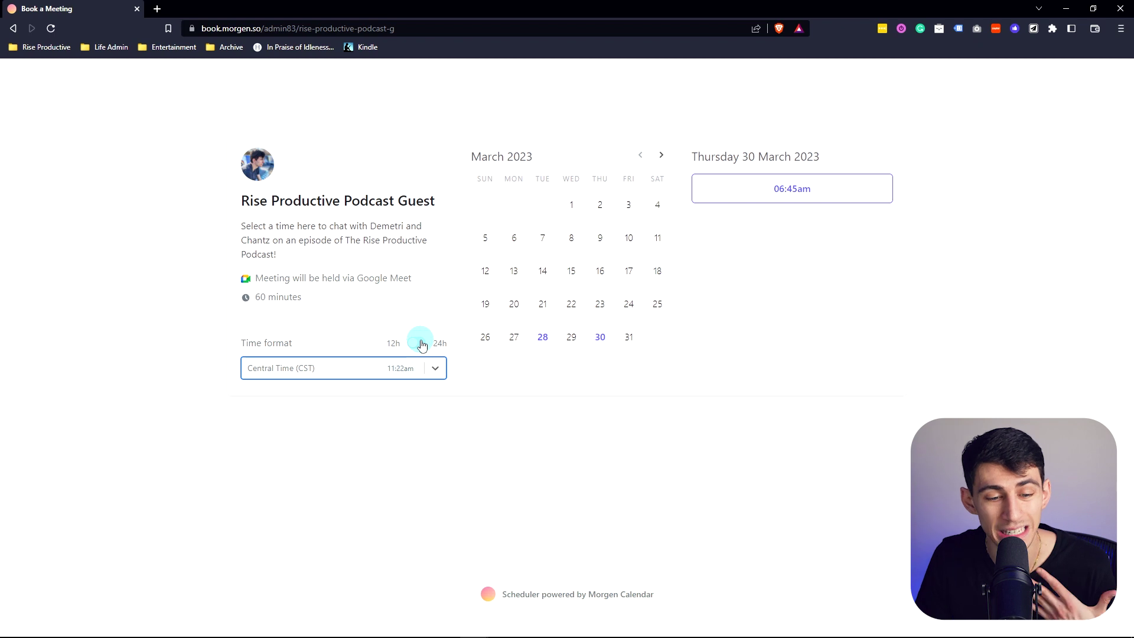
click(421, 344)
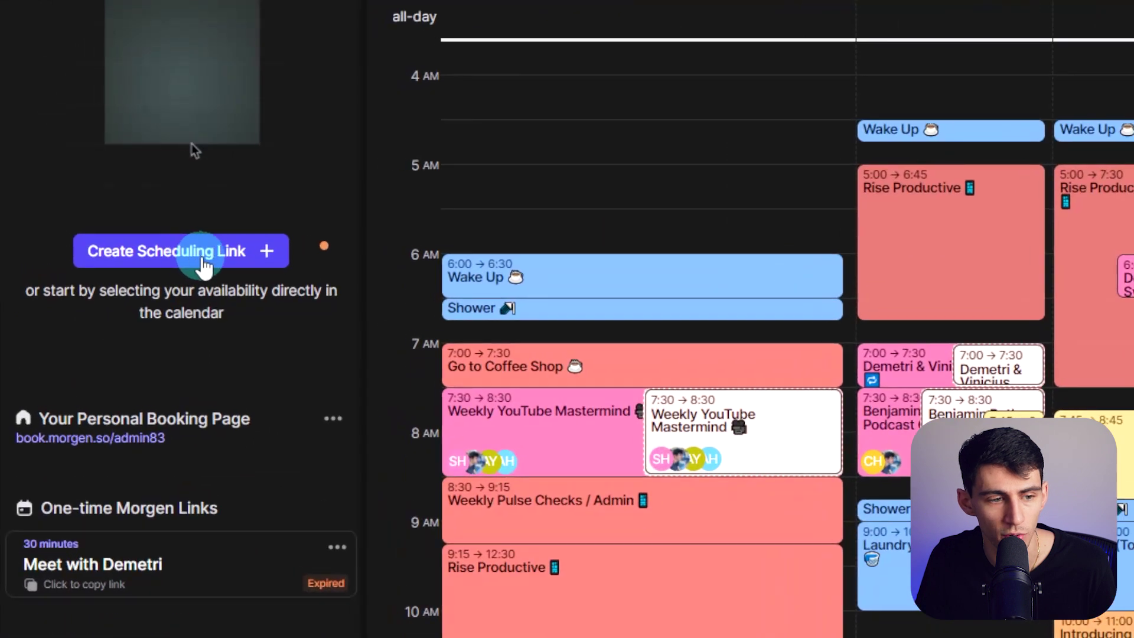
Create a new One-time Morgen Link from the Create Scheduling Link dropdown
click(215, 266)
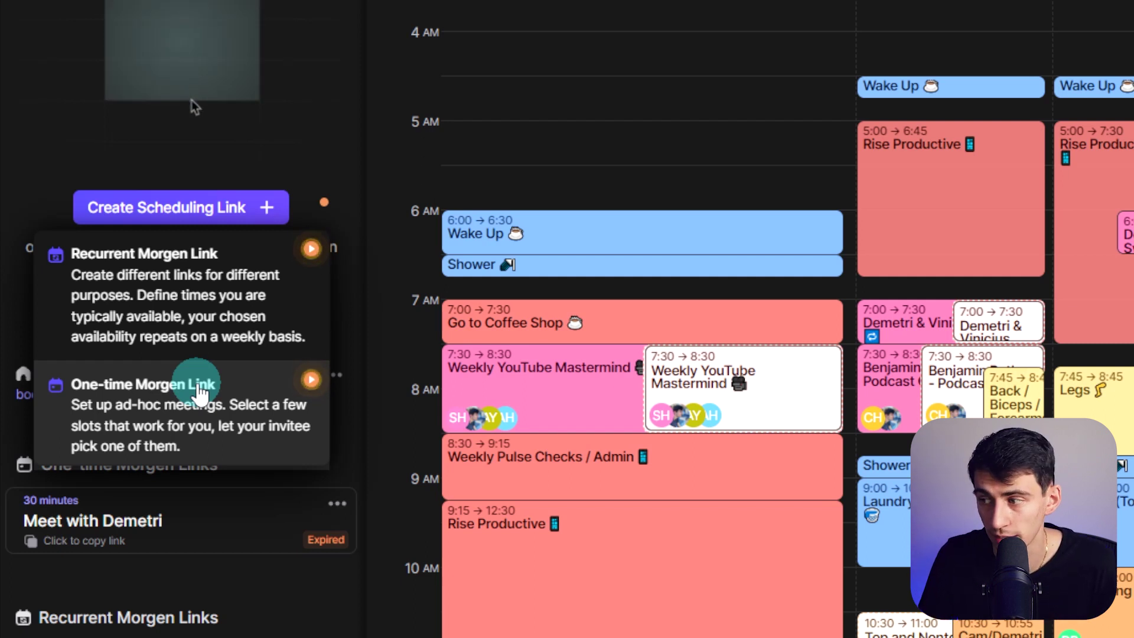
click(199, 390)
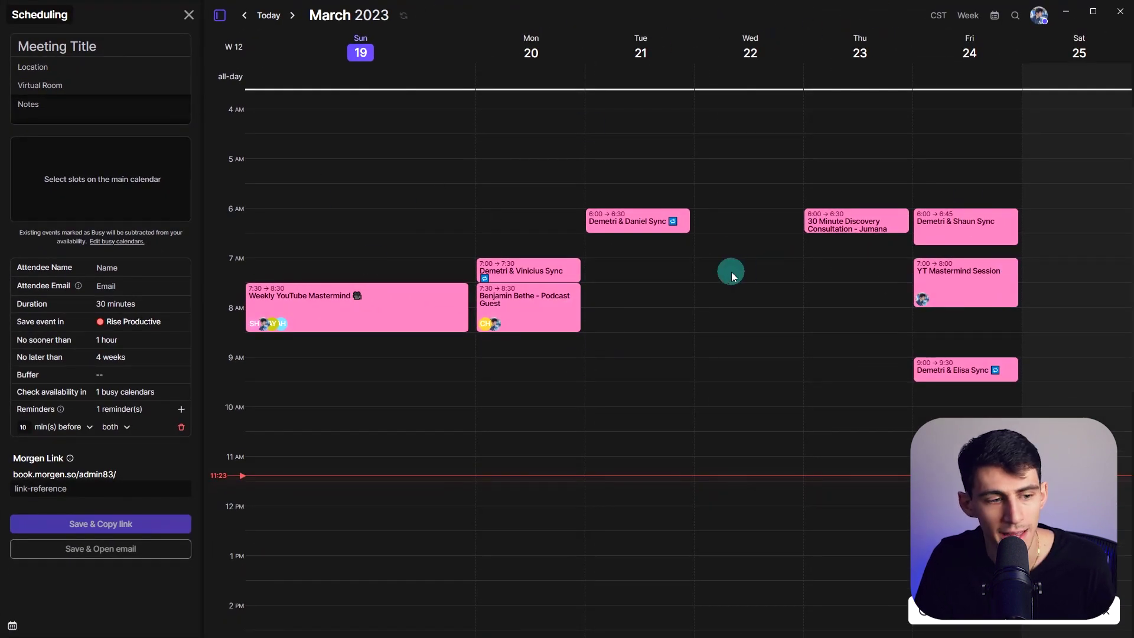
Set the one-time link to save booked events in the Meetings calendar
click(137, 322)
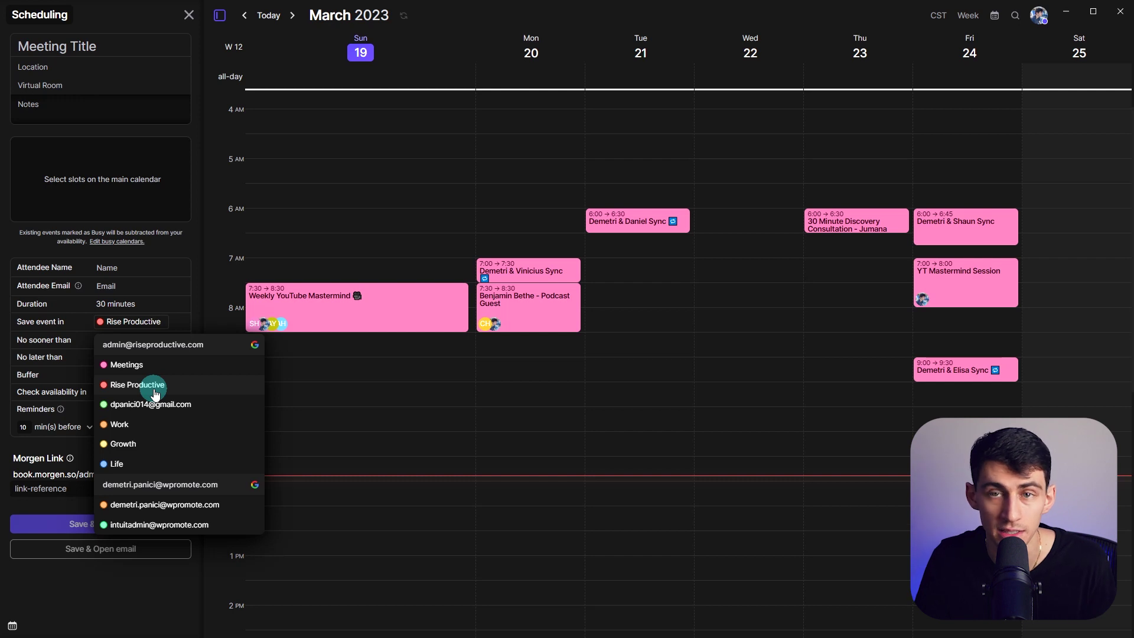
click(131, 366)
click(254, 327)
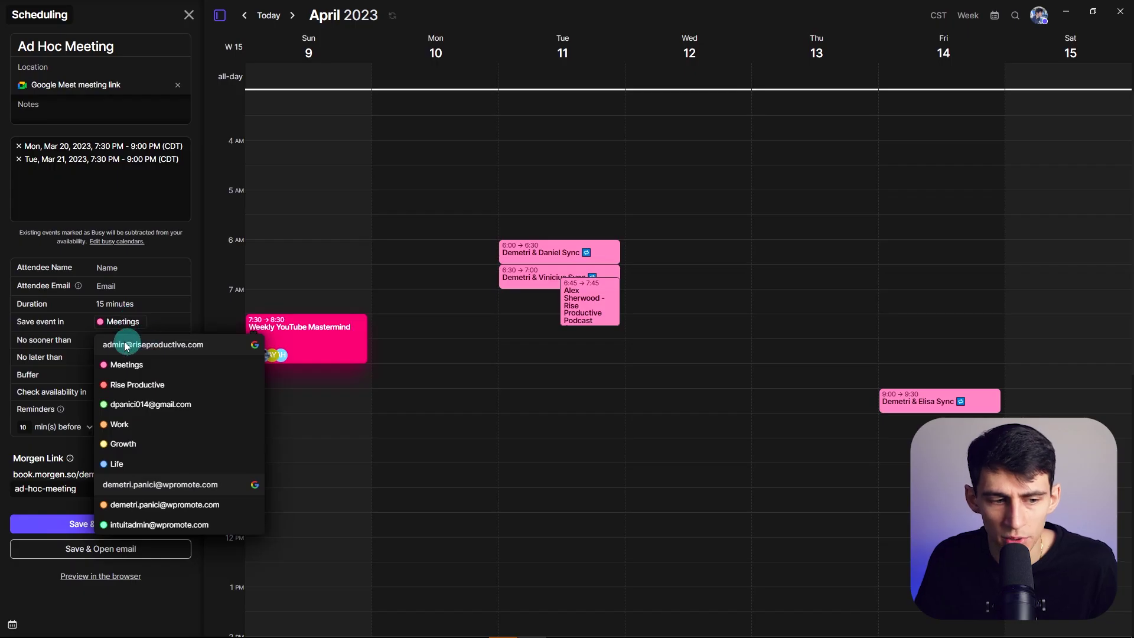
Keep Meetings as the save calendar and open the '1 busy calendars' availability settings
click(103, 327)
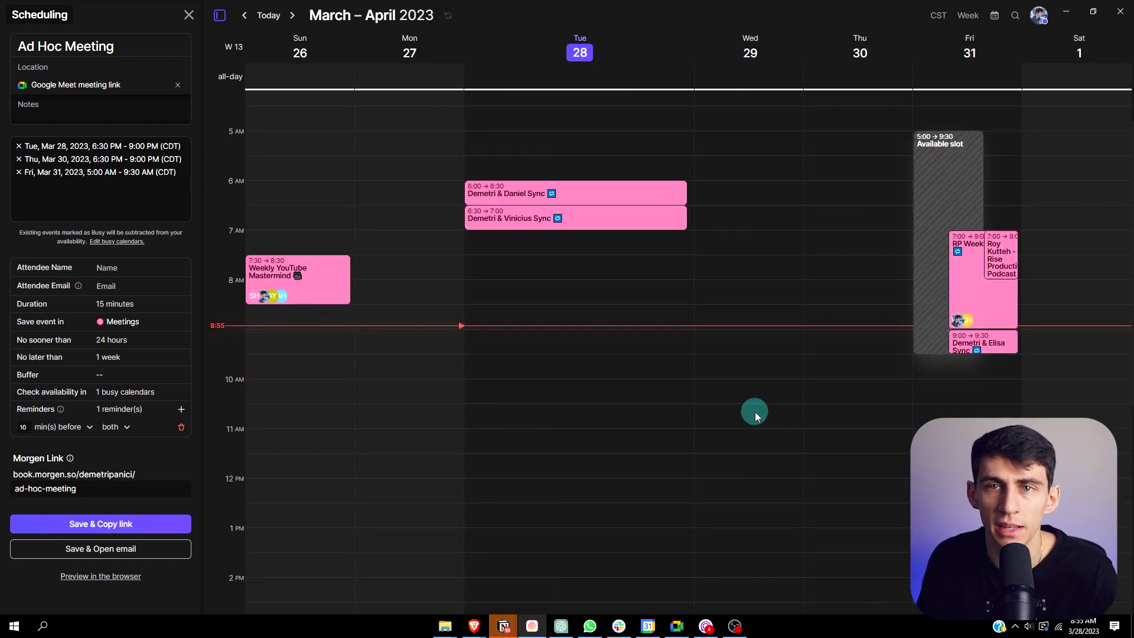
scroll(756, 417, down, 5)
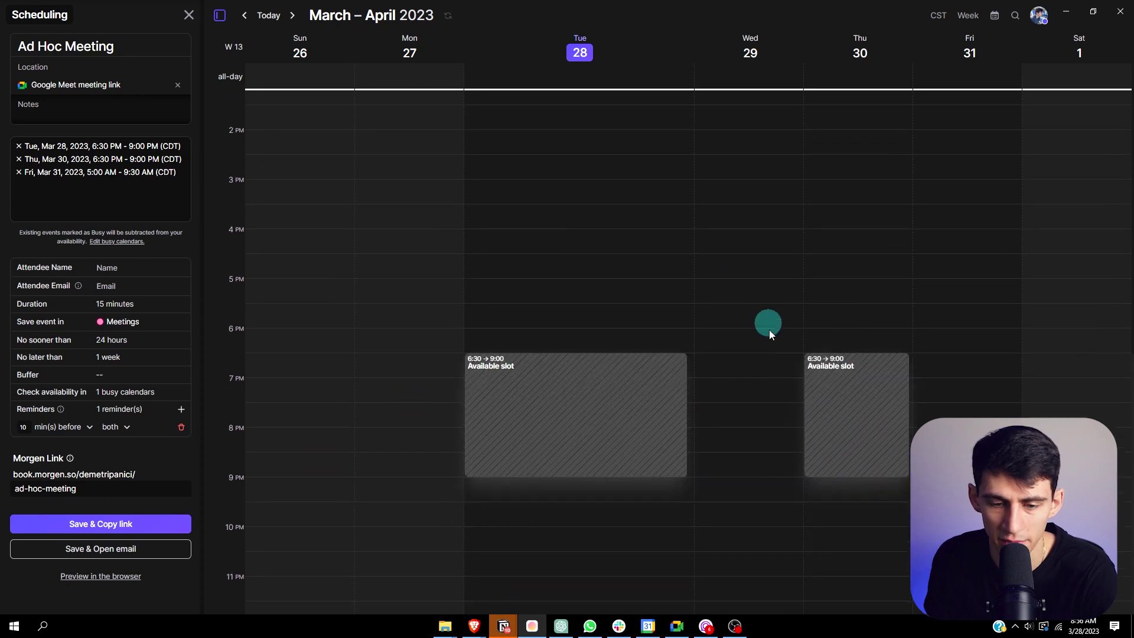
scroll(770, 340, up, 5)
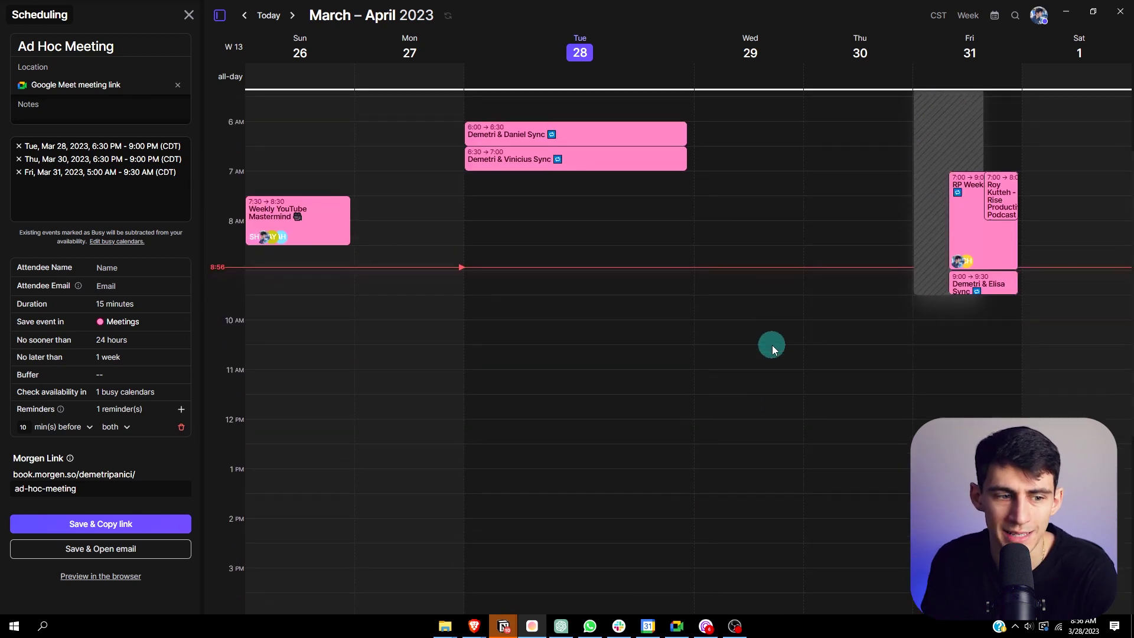
click(120, 397)
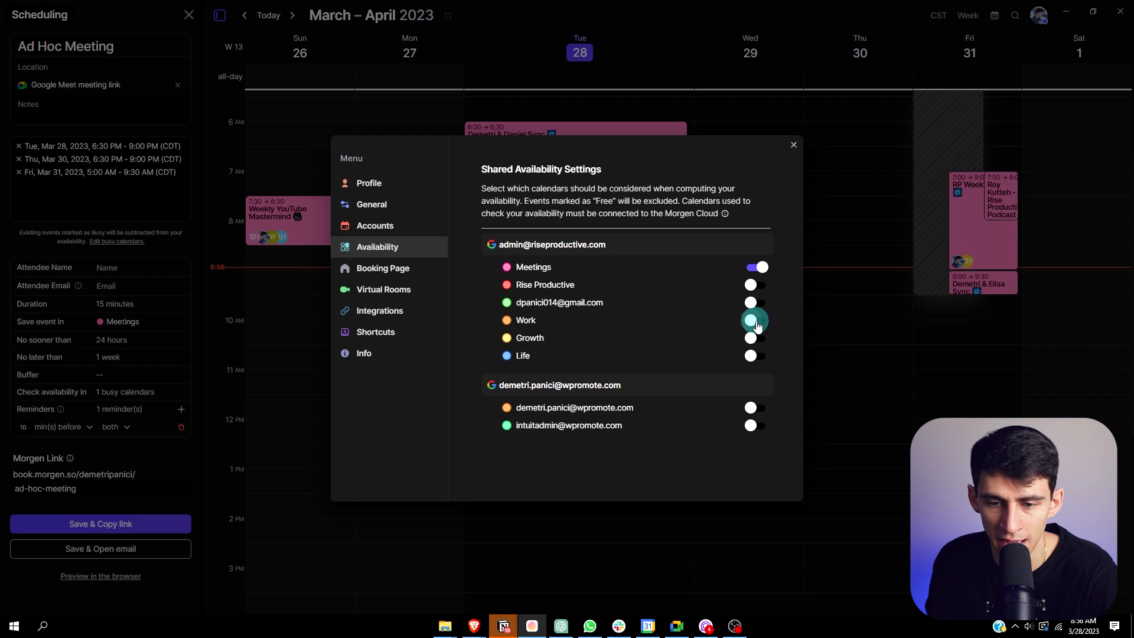
Turn on the Work calendar as busy time, then reopen and close the availability settings
click(759, 324)
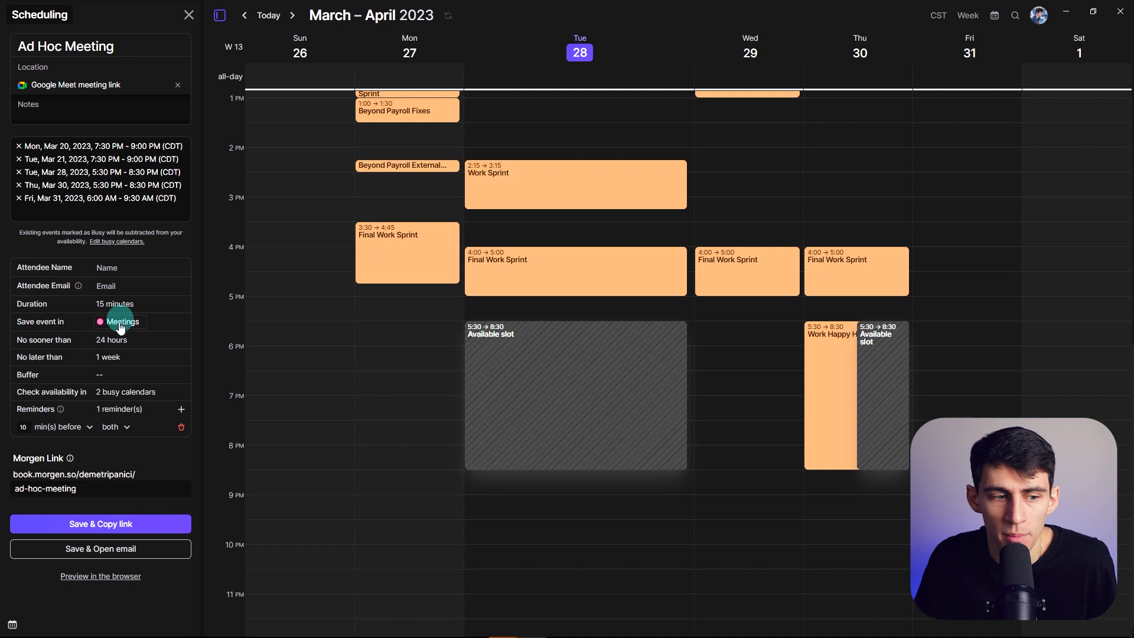
click(142, 391)
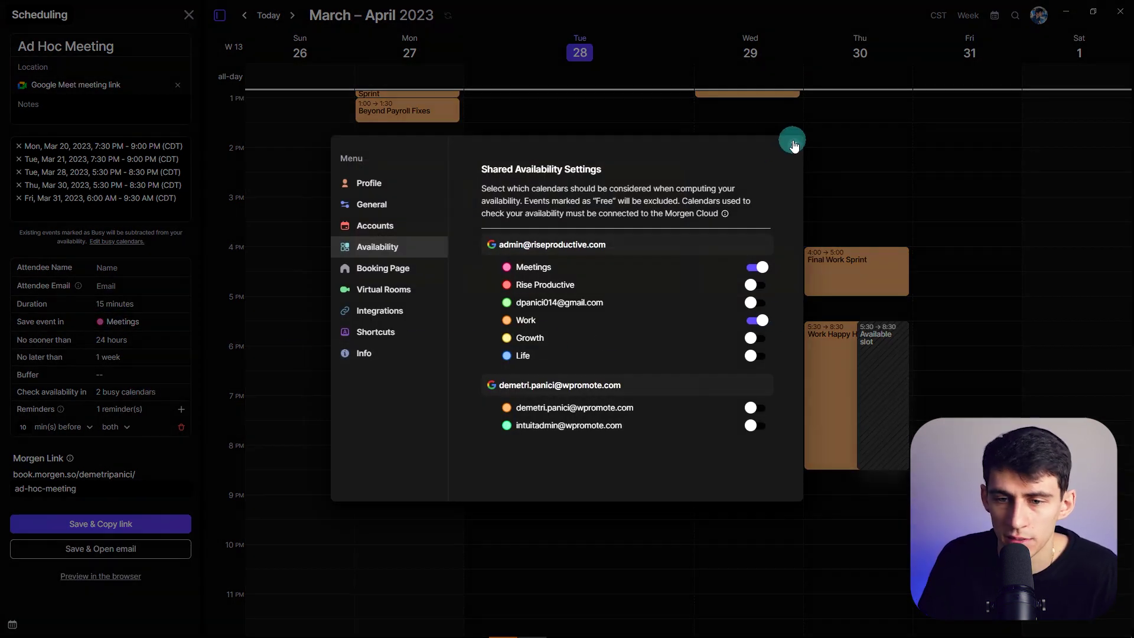
click(792, 140)
click(466, 346)
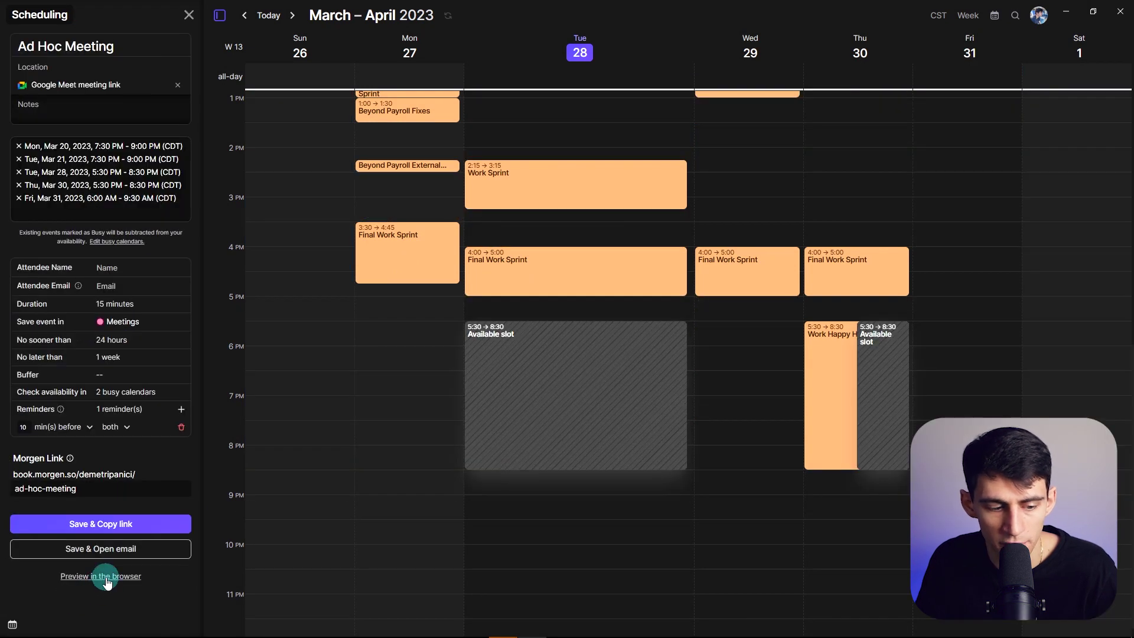
click(106, 577)
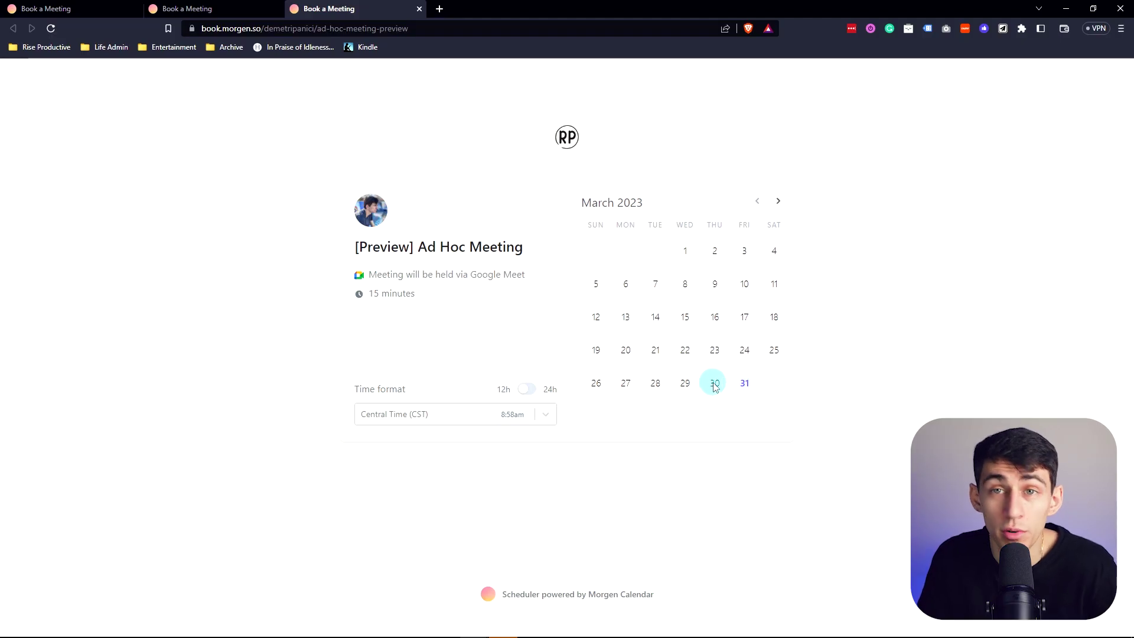
click(744, 382)
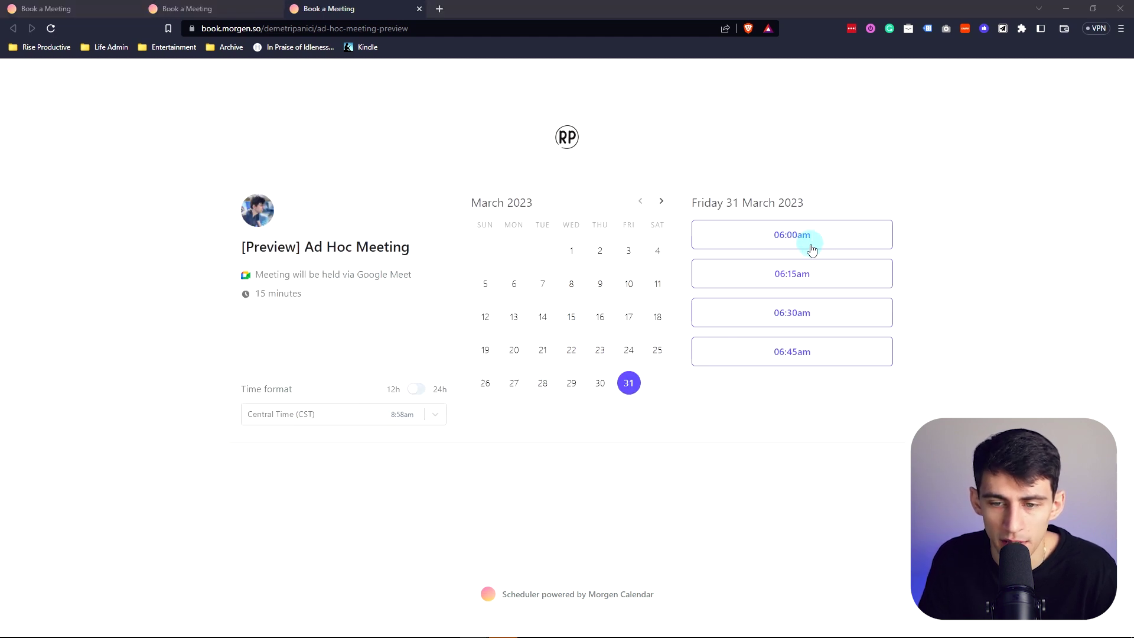
key(alt+Tab)
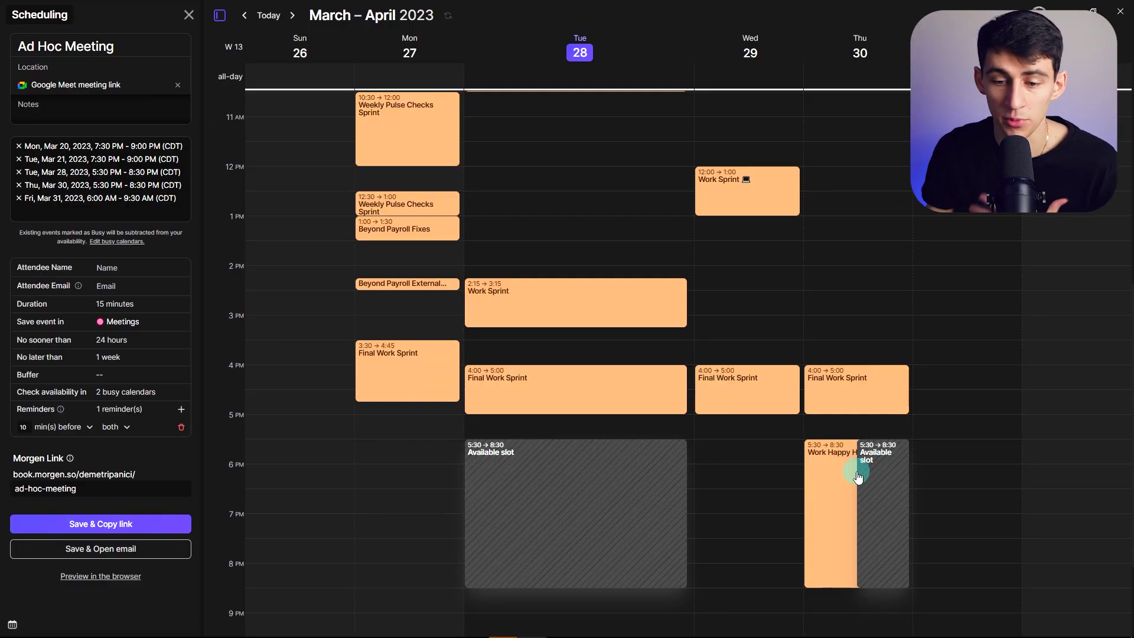
Scroll up through the March 19–25, 2023 week view
scroll(916, 414, up, 8)
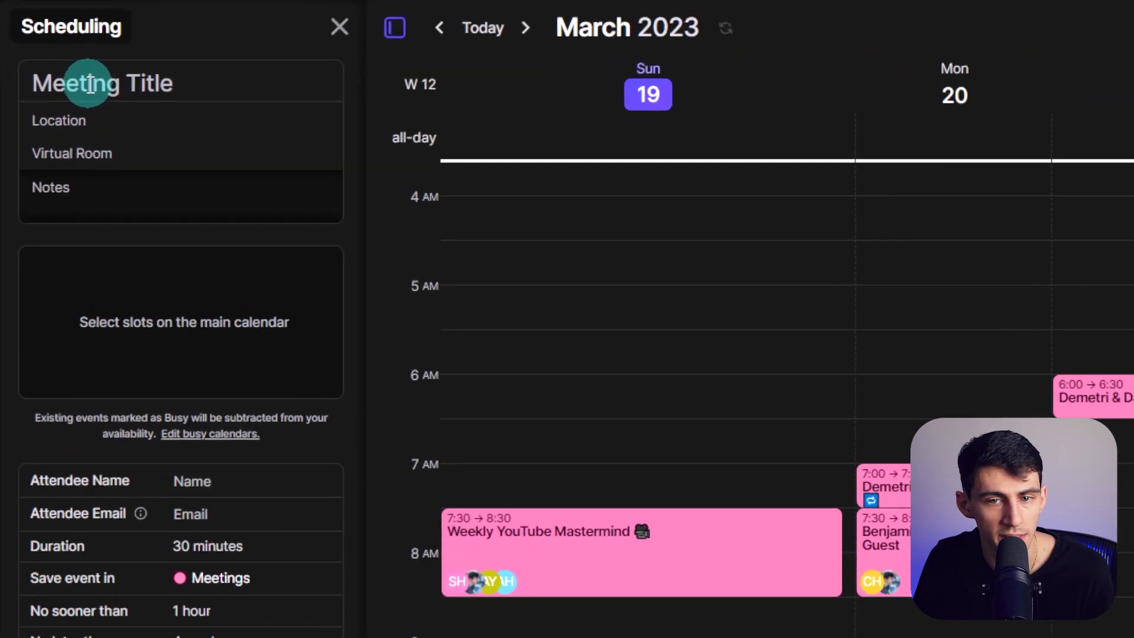
Title the link 'Ad Hoc Meeting' and use a Google Meet meeting link as its Virtual Room location
text(Ad)
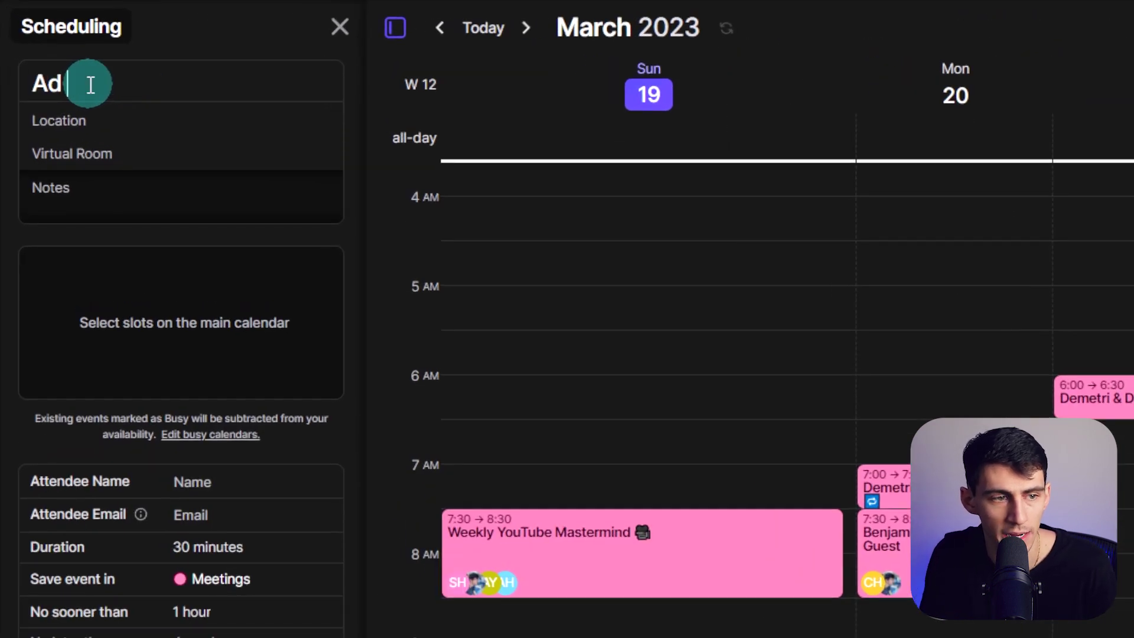
text( Hoc Meeting)
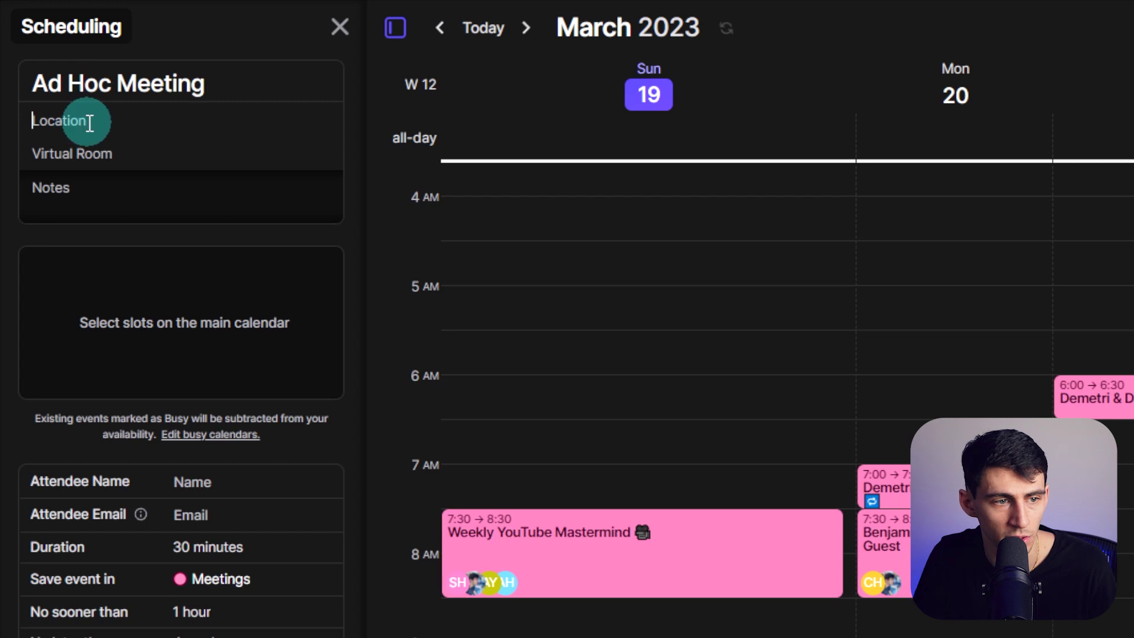
click(126, 142)
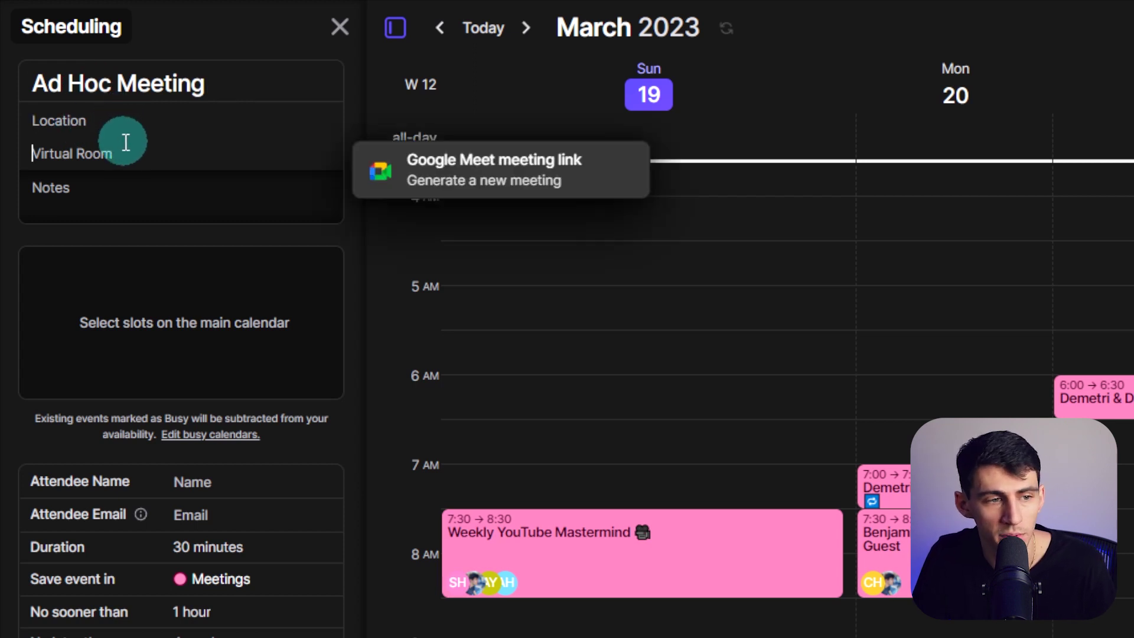
click(508, 176)
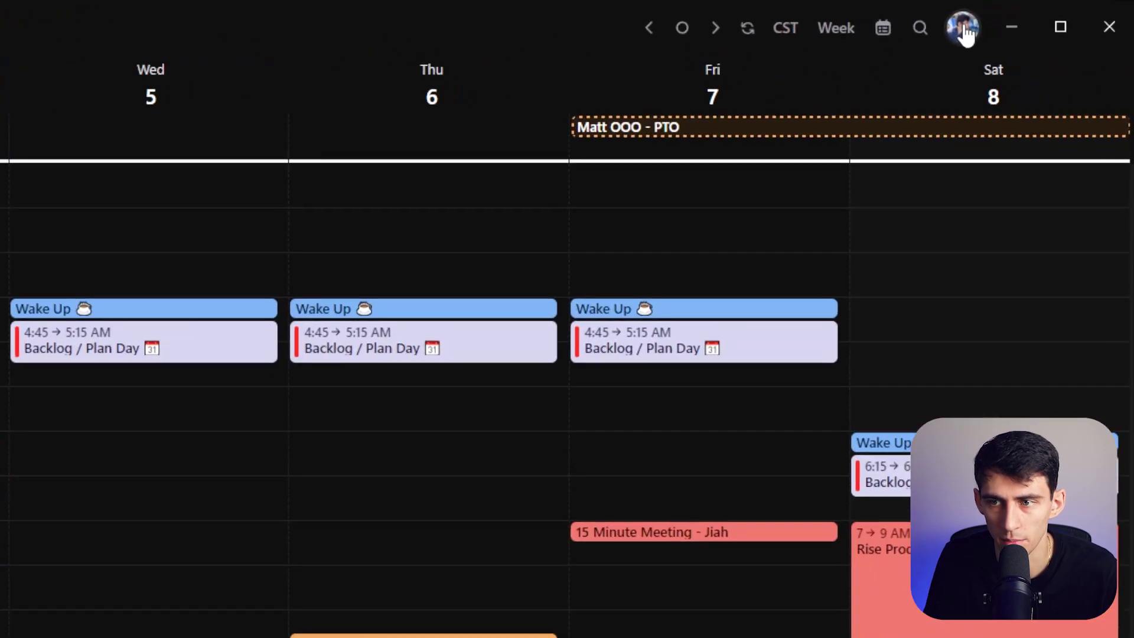
Look over the Integrations page in Profile & Preferences, then go back to the Ad Hoc Meeting form
click(964, 33)
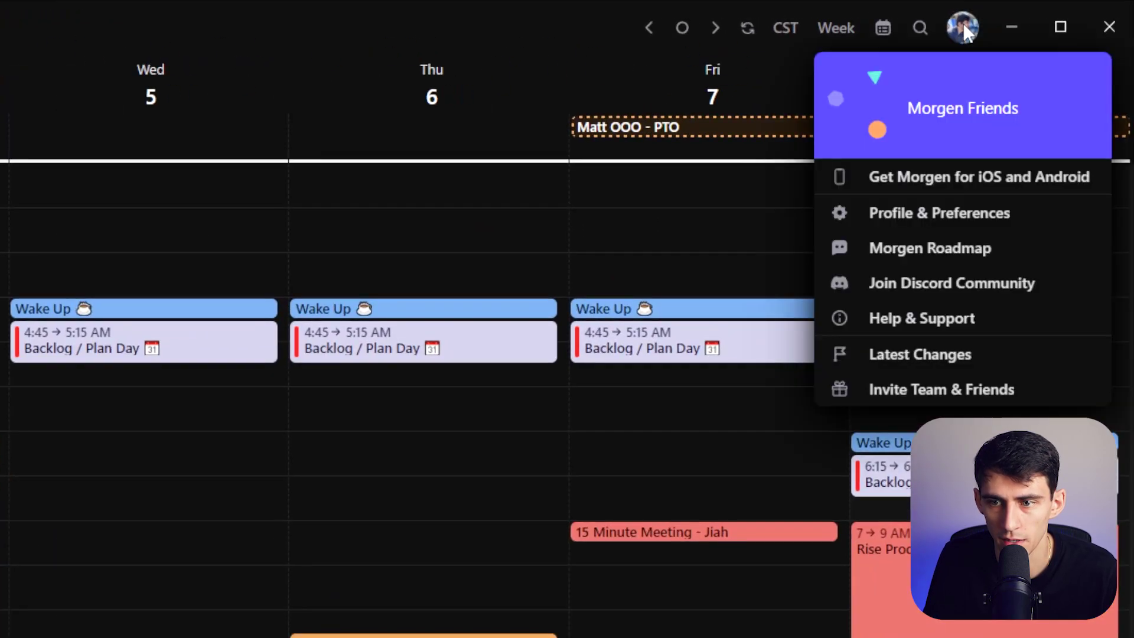
click(988, 220)
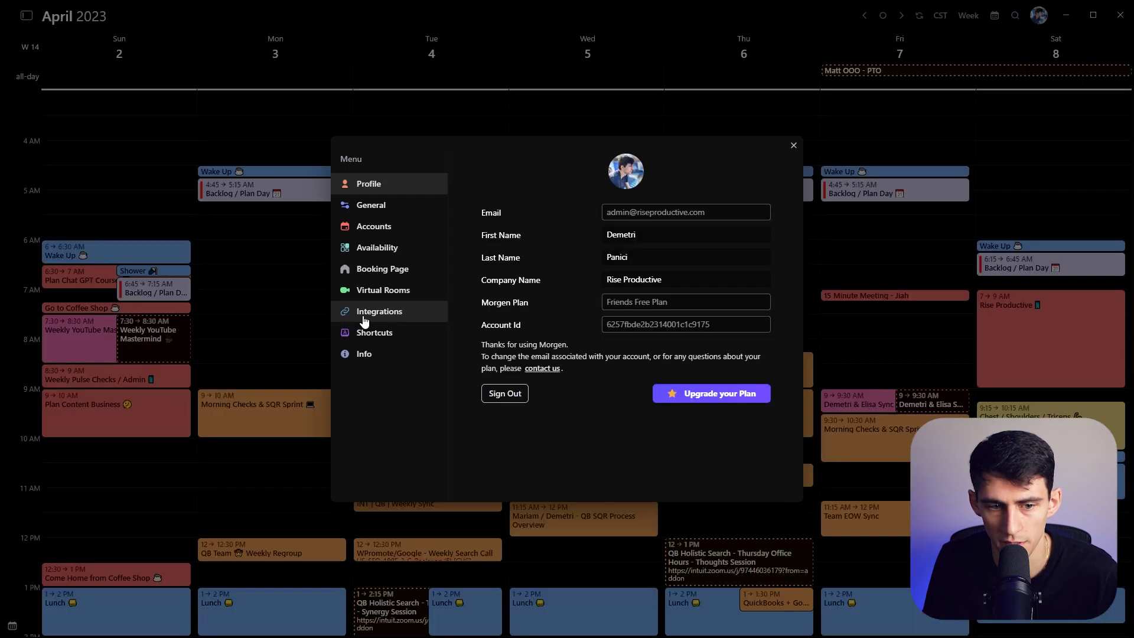
click(372, 313)
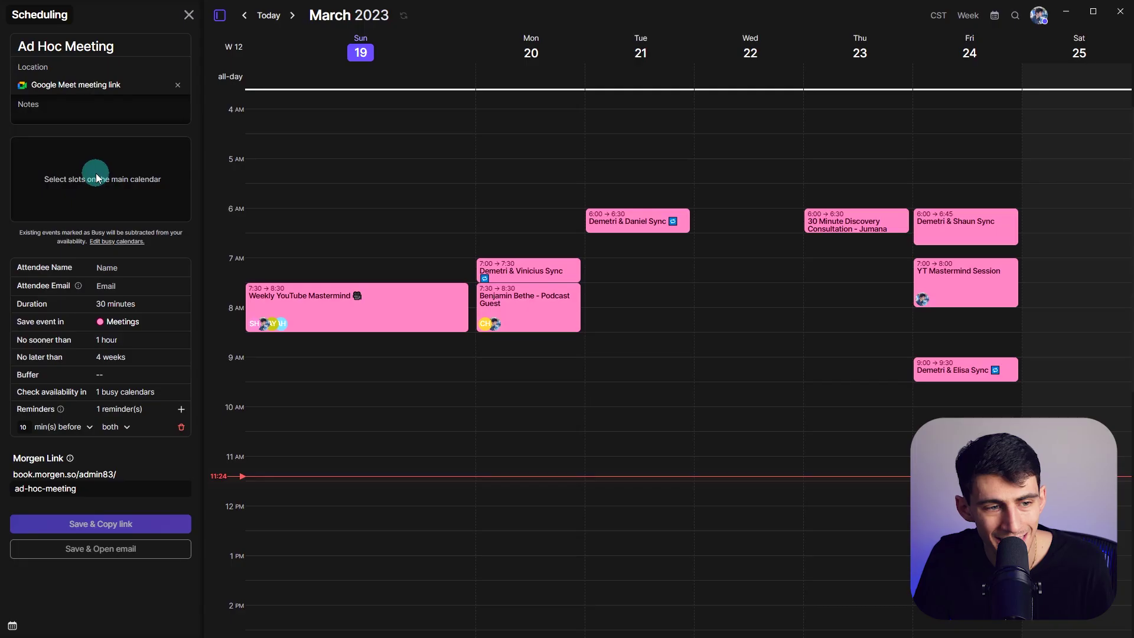
click(93, 179)
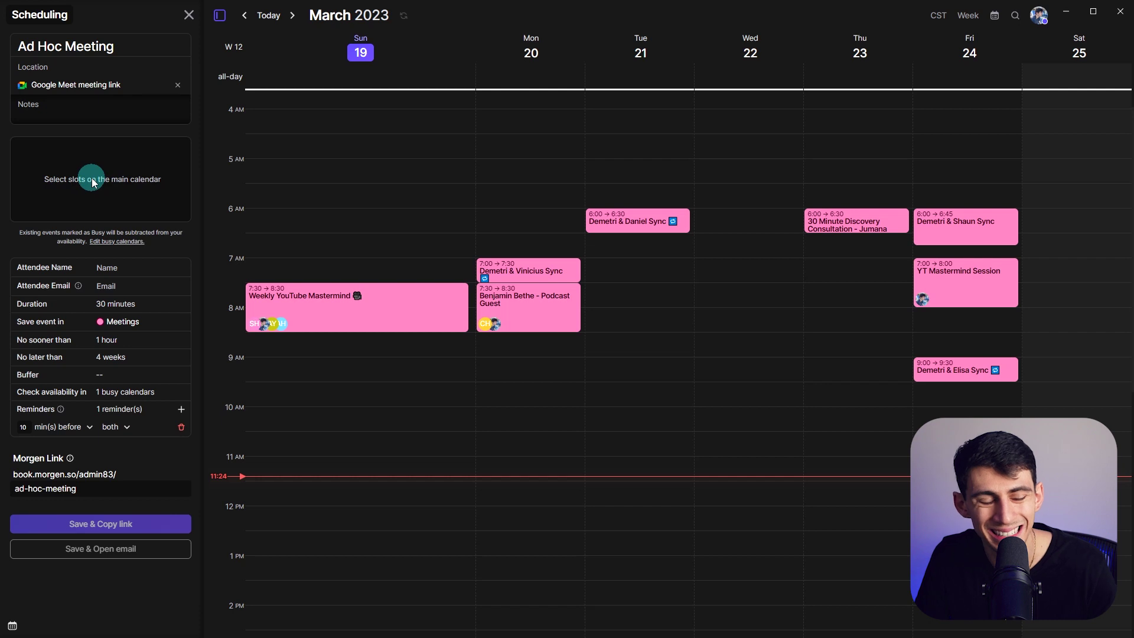
Add Monday and Tuesday 7:30–9:00 PM availability slots to the weekly grid
scroll(304, 429, down, 1)
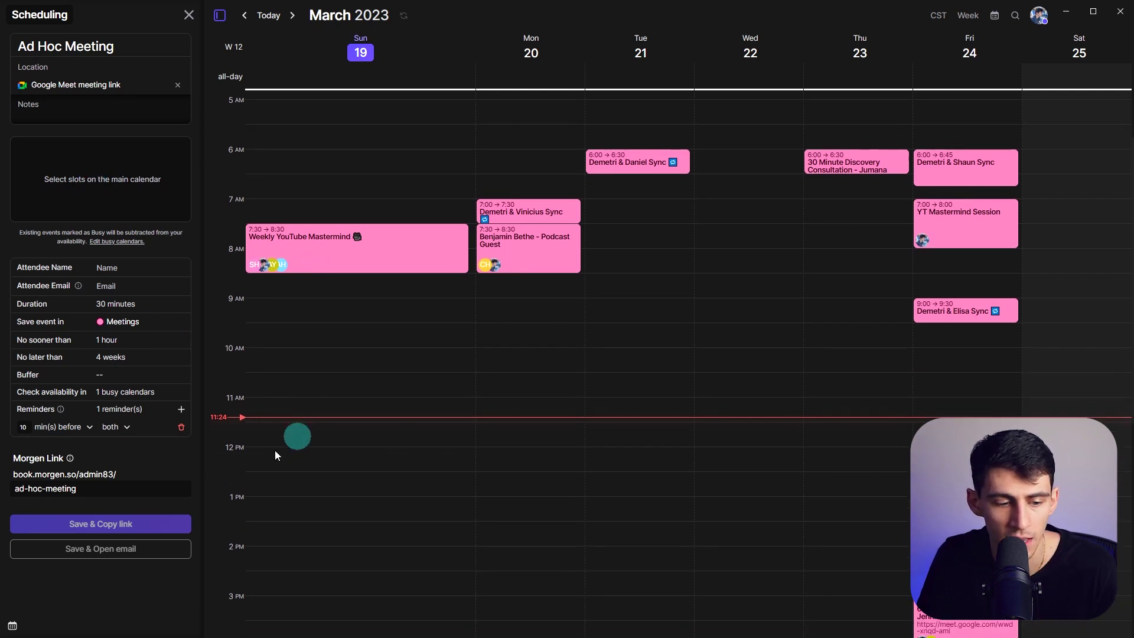
scroll(349, 391, down, 1)
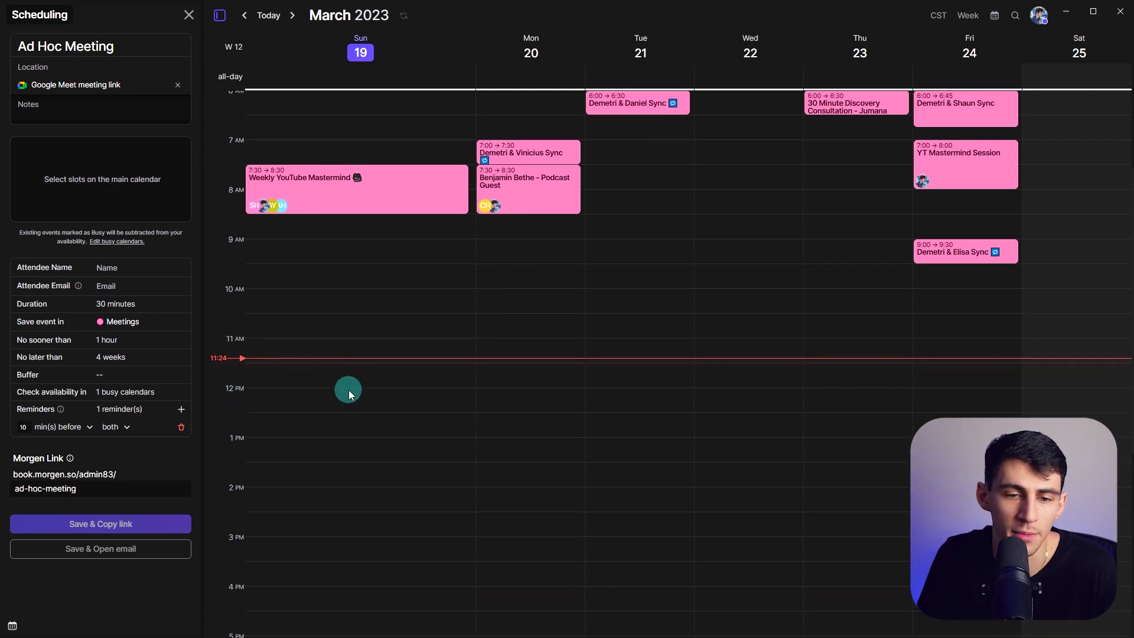
scroll(349, 390, down, 6)
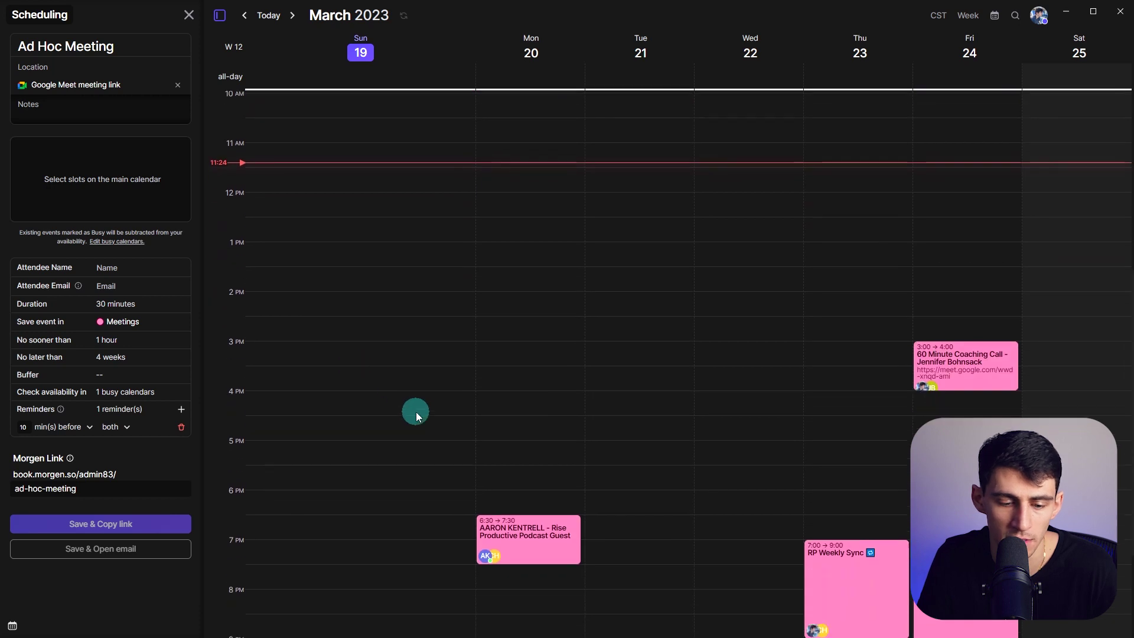
drag(507, 471, 506, 534)
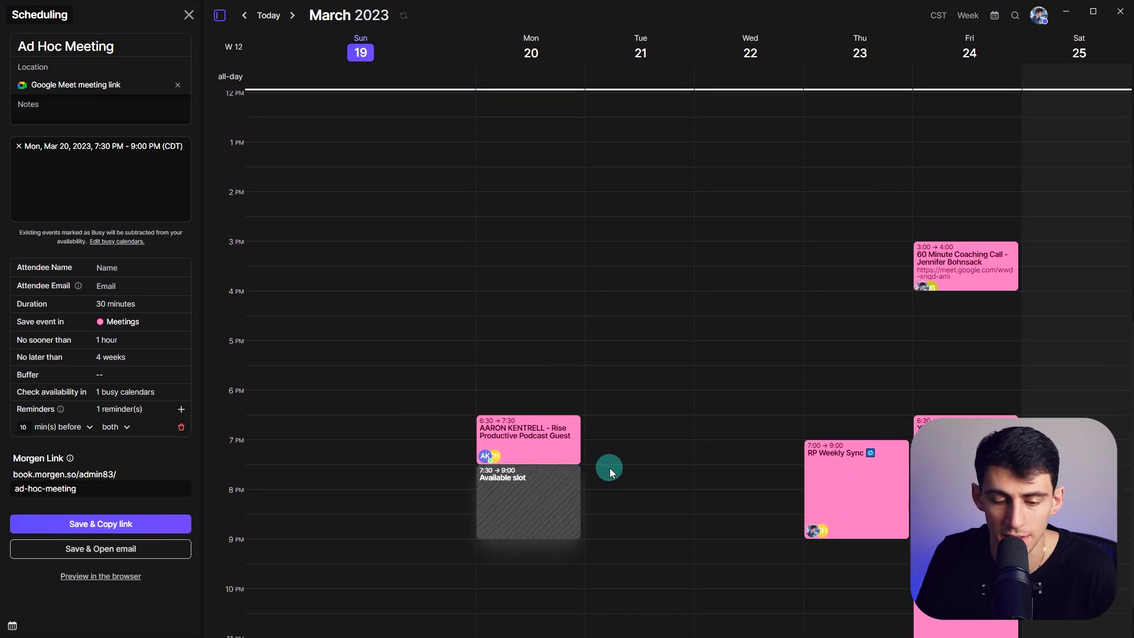
drag(610, 472, 617, 529)
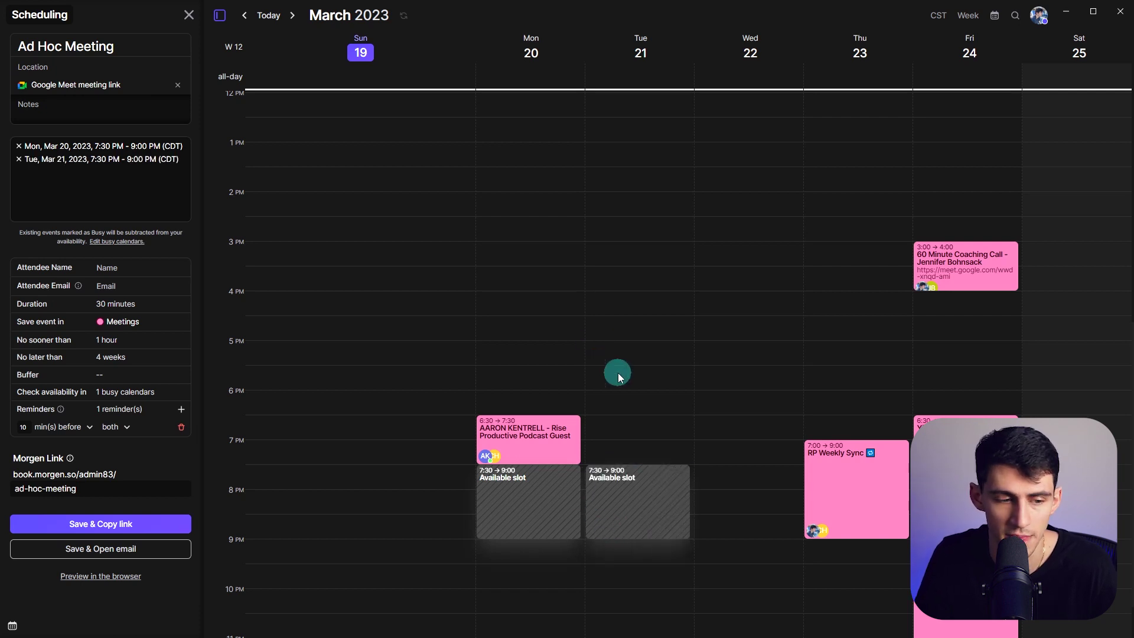
Set duration to 15 minutes, minimum notice to 24 hours, and booking limit to 1 week ahead
click(109, 303)
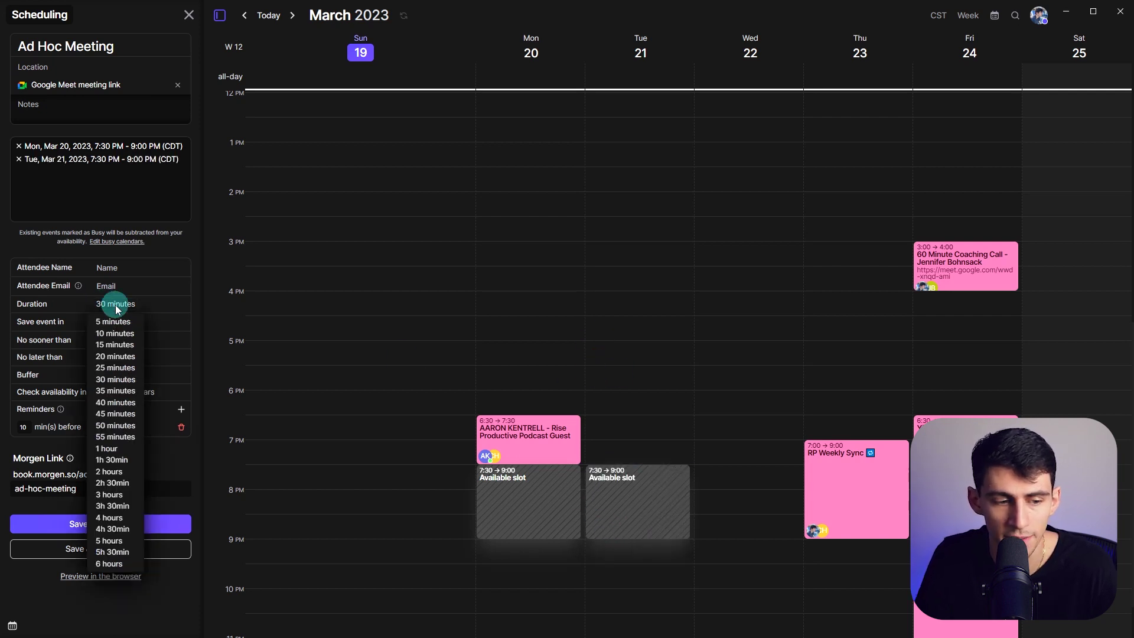
click(115, 344)
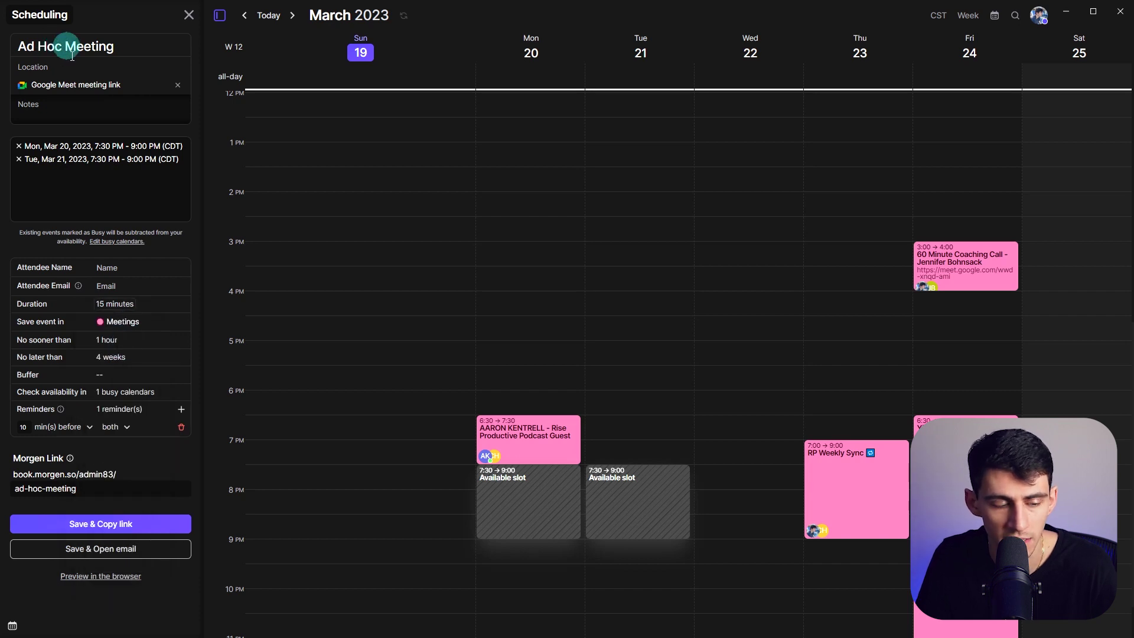
click(108, 343)
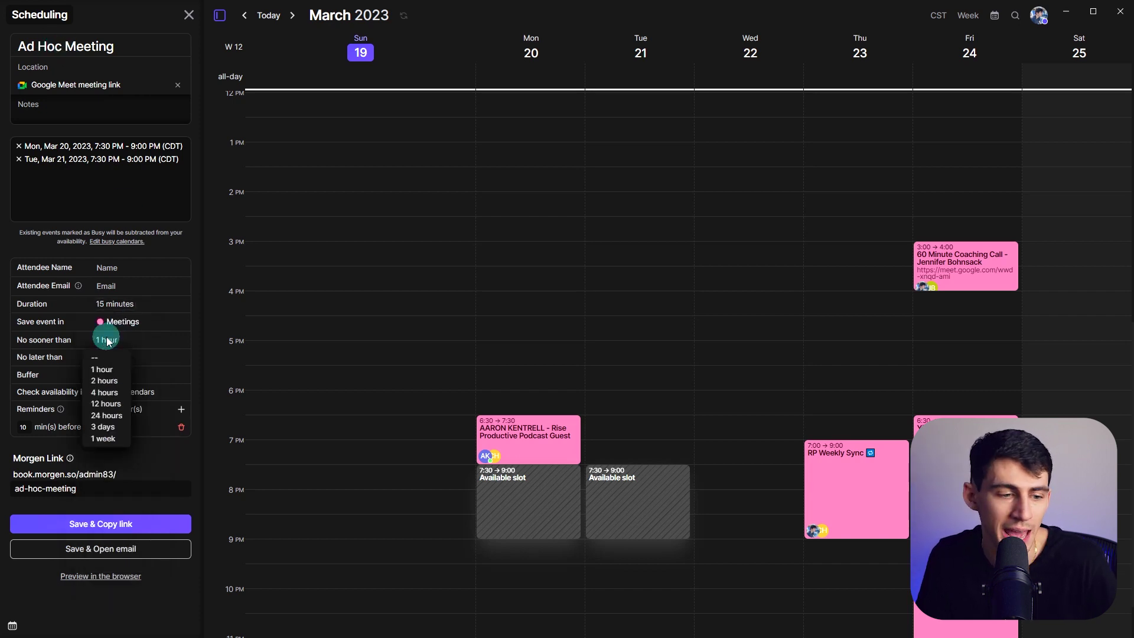
click(112, 416)
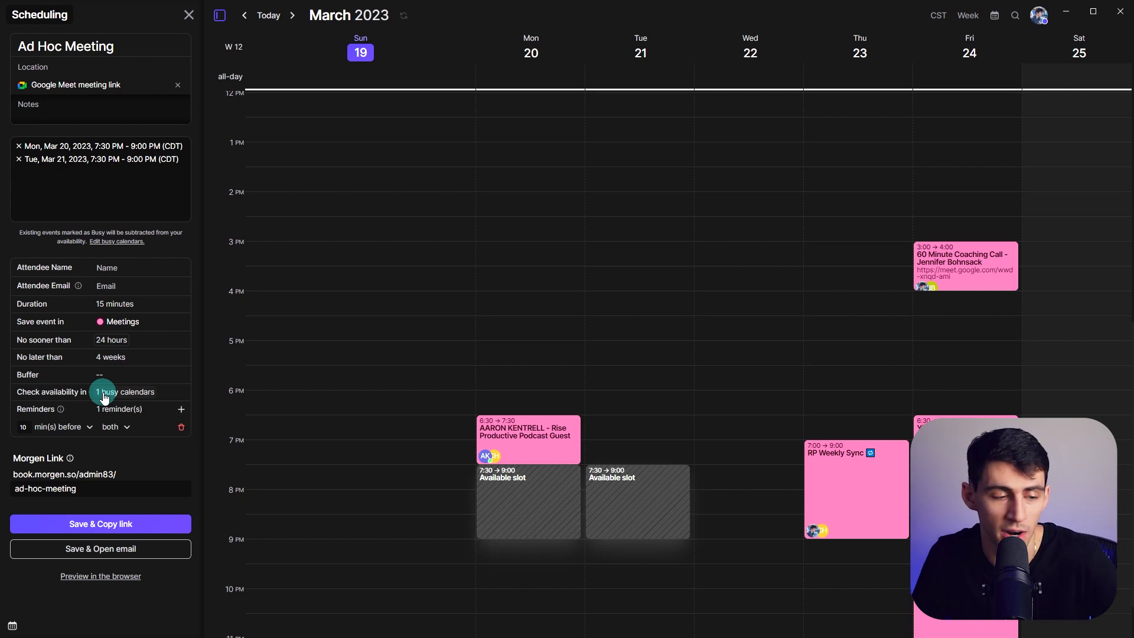
click(113, 356)
click(129, 378)
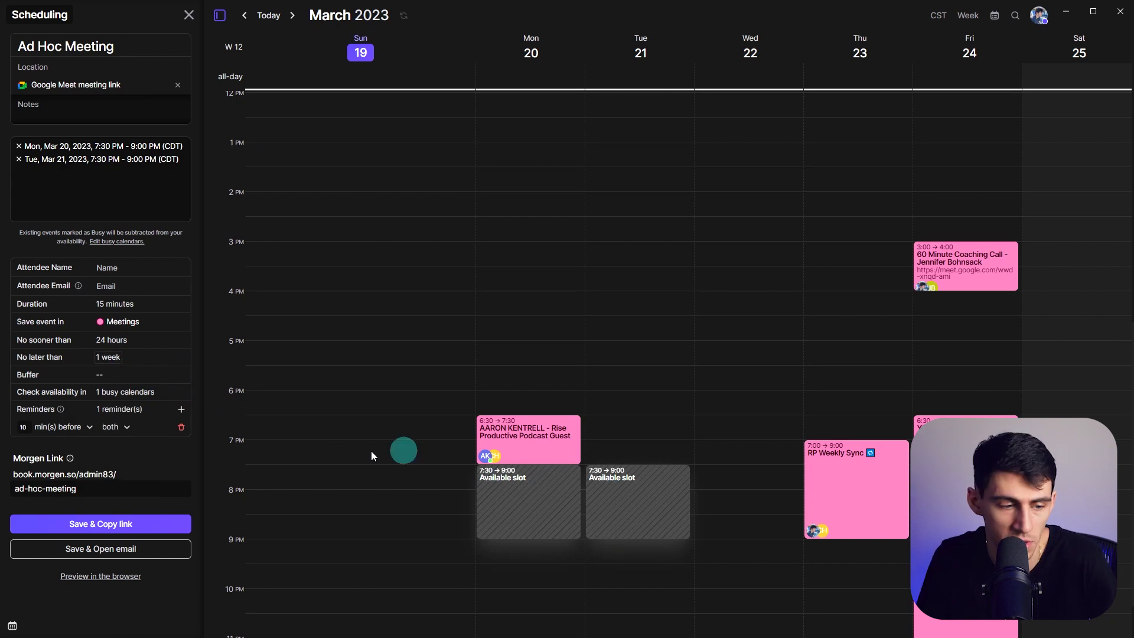
click(116, 393)
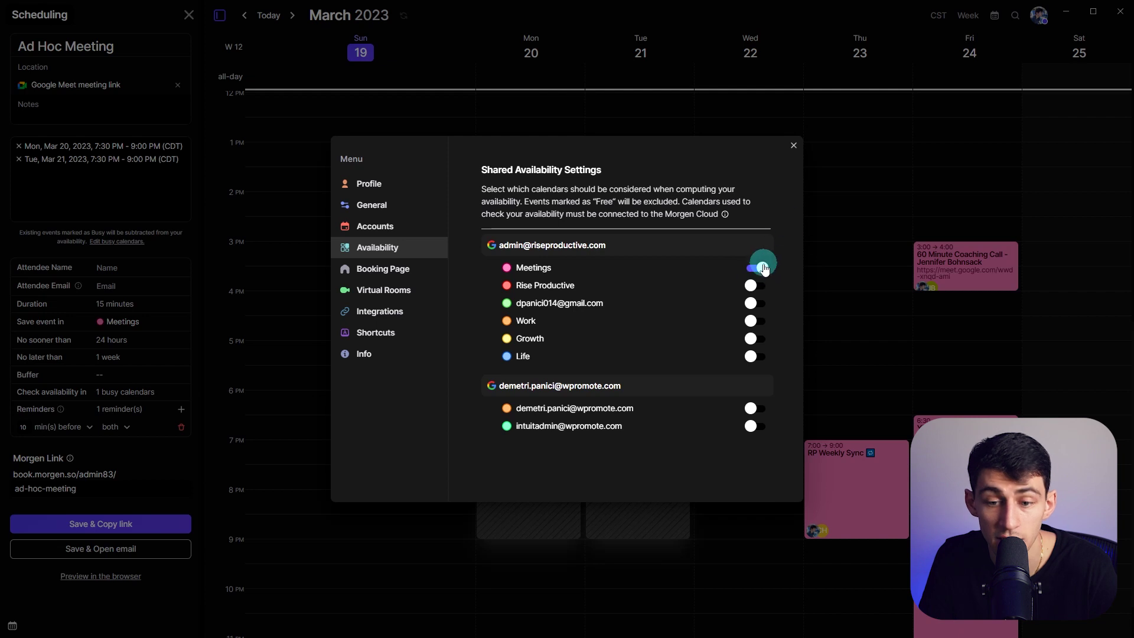
Close busy-calendar settings, keep a 10-minute reminder for both people, and select the ad-hoc-meeting slug
click(792, 145)
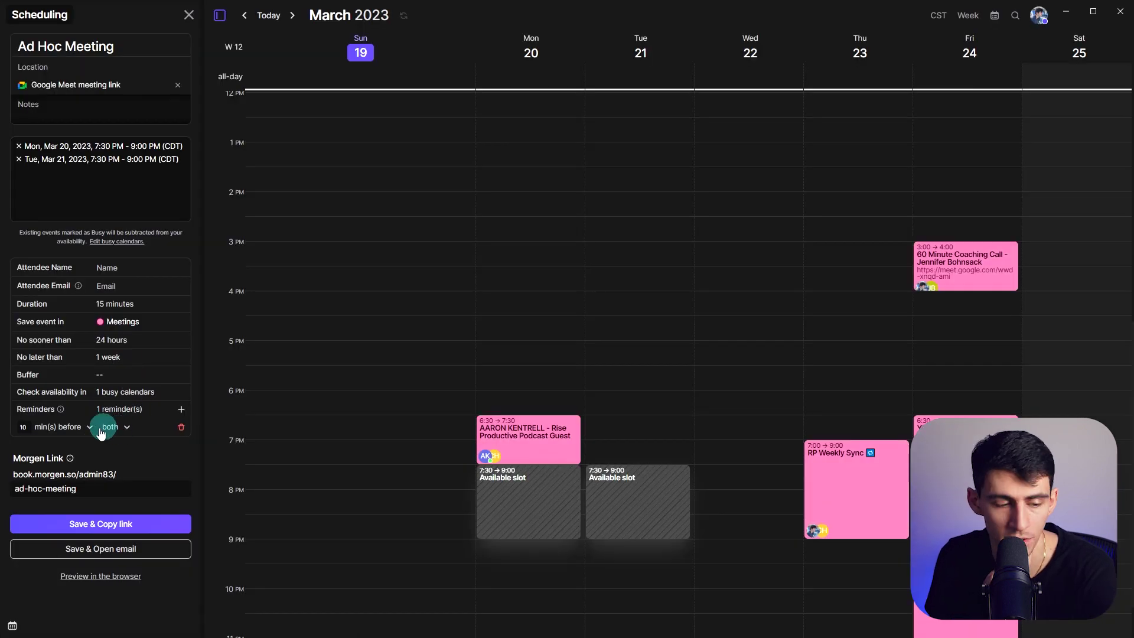
click(40, 427)
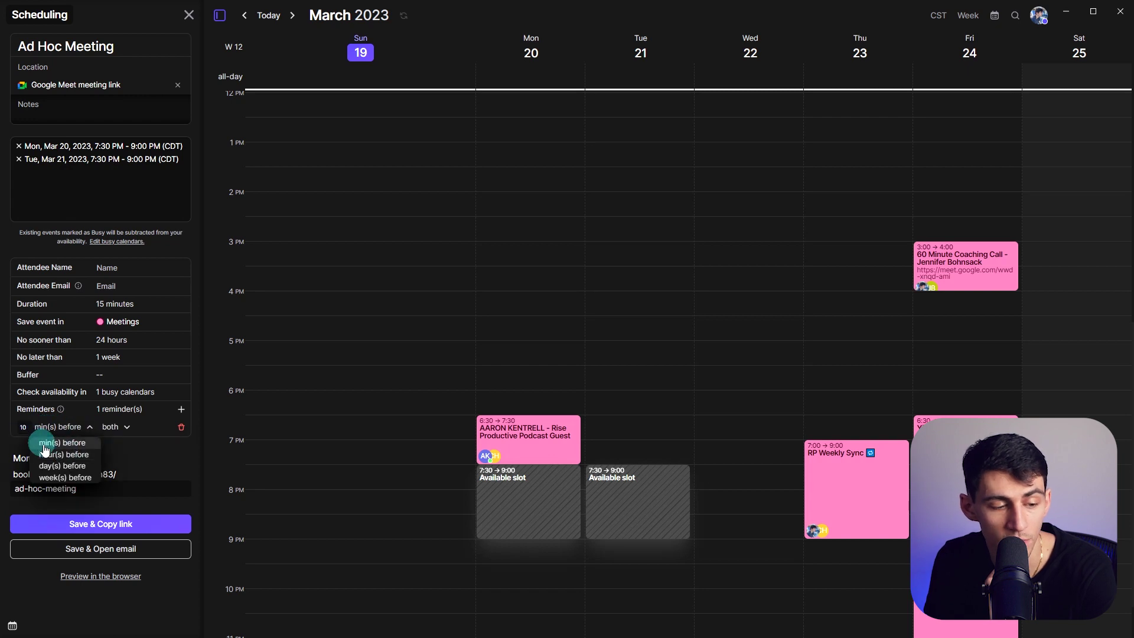
click(123, 430)
click(124, 431)
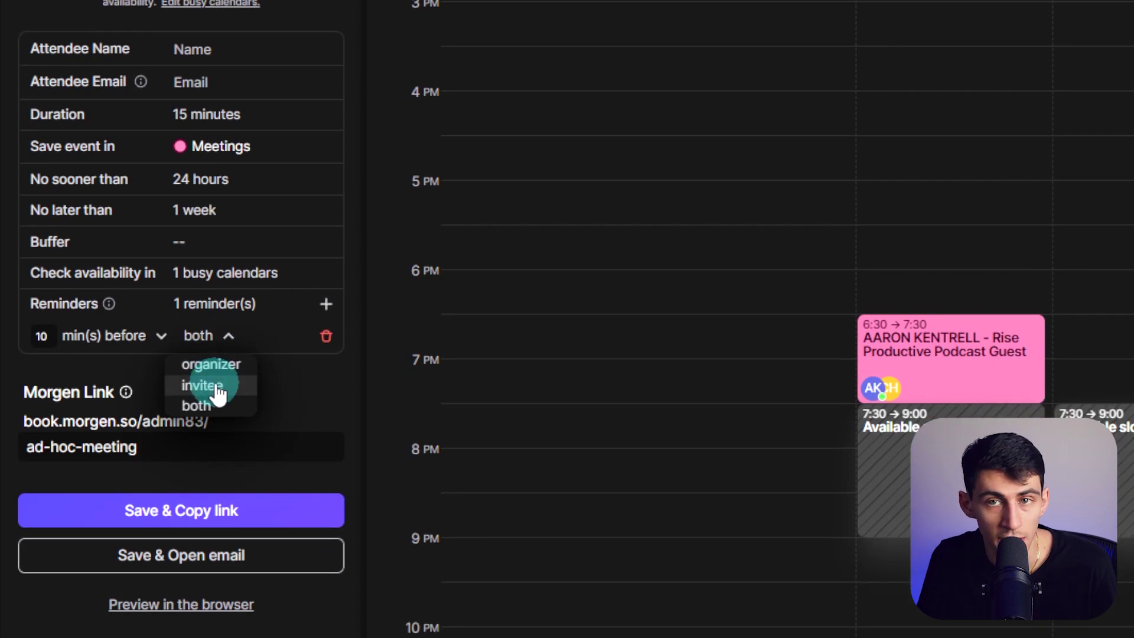
click(198, 405)
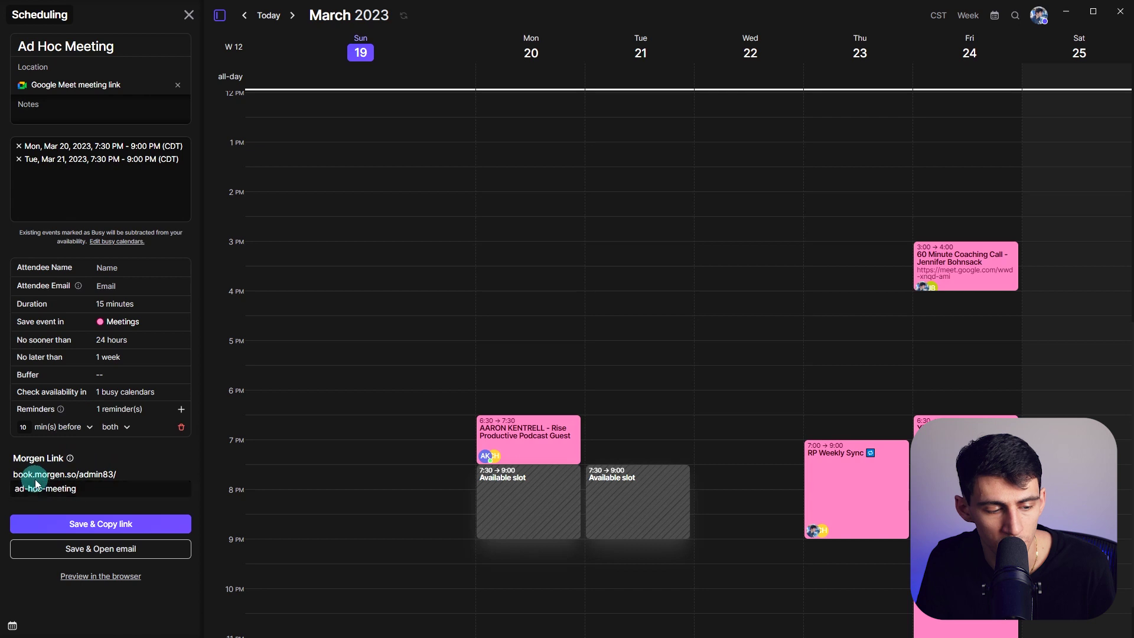
click(36, 484)
drag(12, 488, 91, 485)
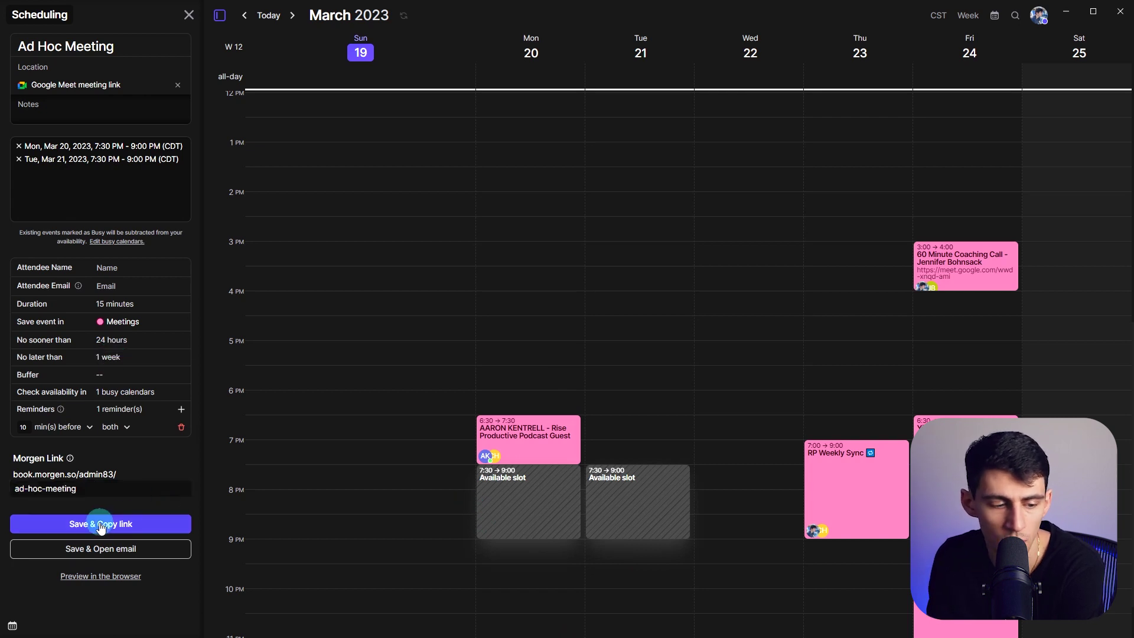
Save the Ad Hoc Meeting link and copy its URL from the scheduling list
click(129, 522)
click(148, 550)
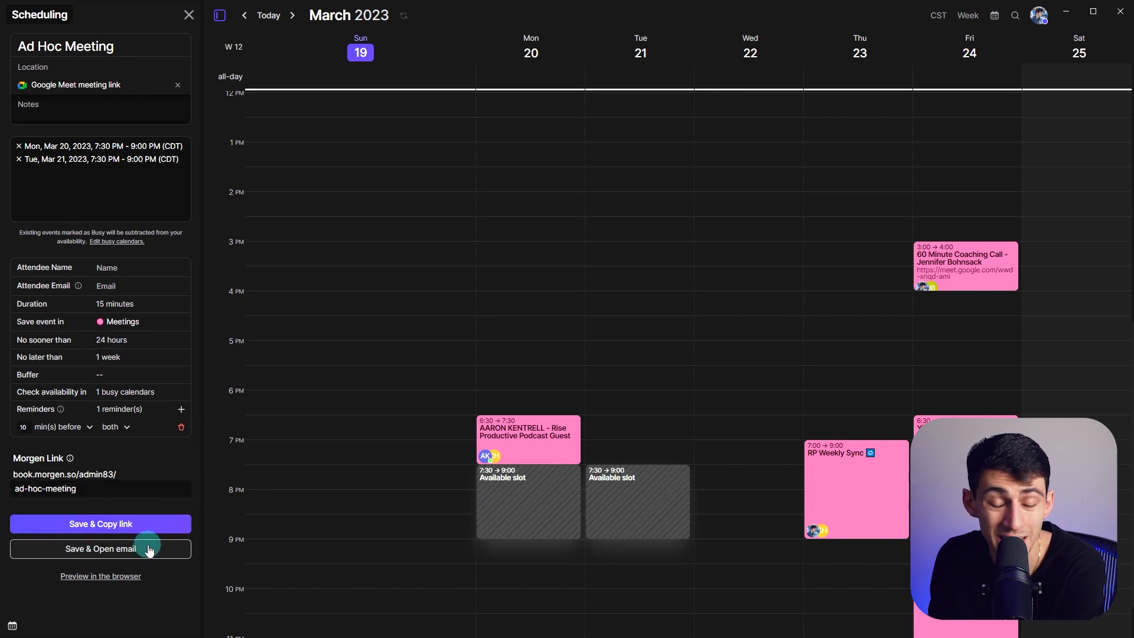
click(128, 525)
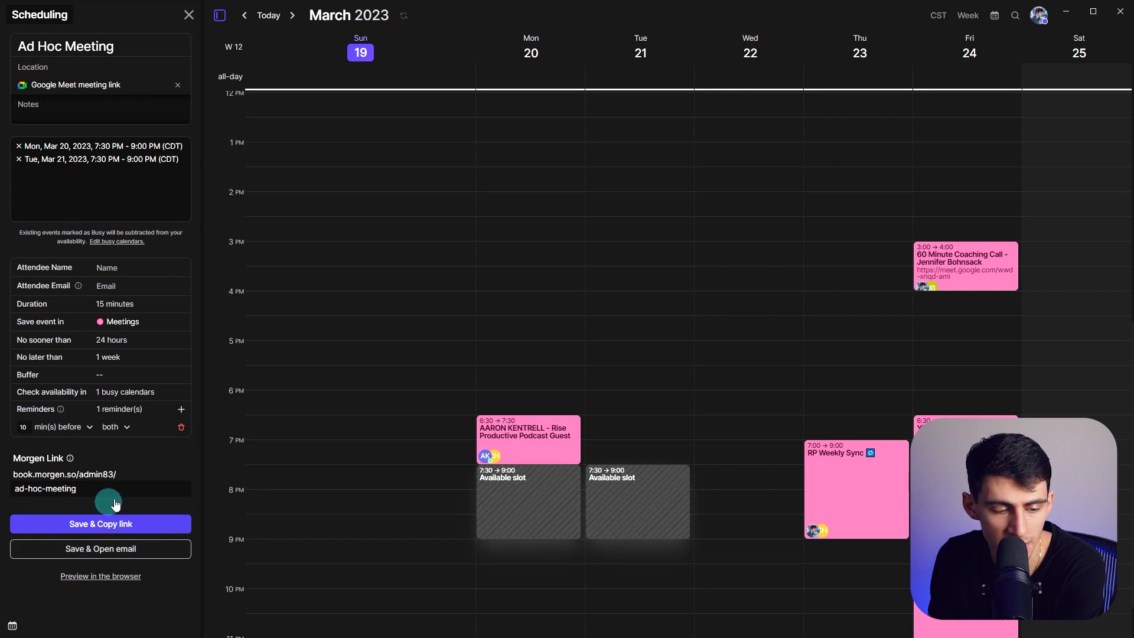
click(151, 513)
click(79, 429)
click(43, 397)
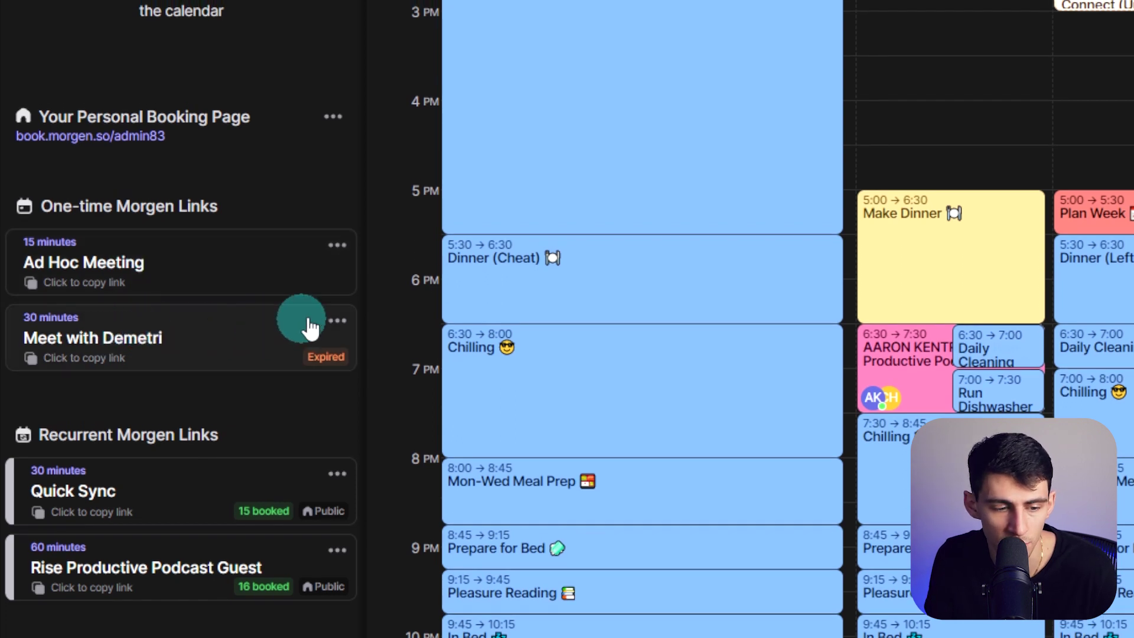
Delete the expired 30-minute one-time link and open Quick Sync for editing
click(338, 320)
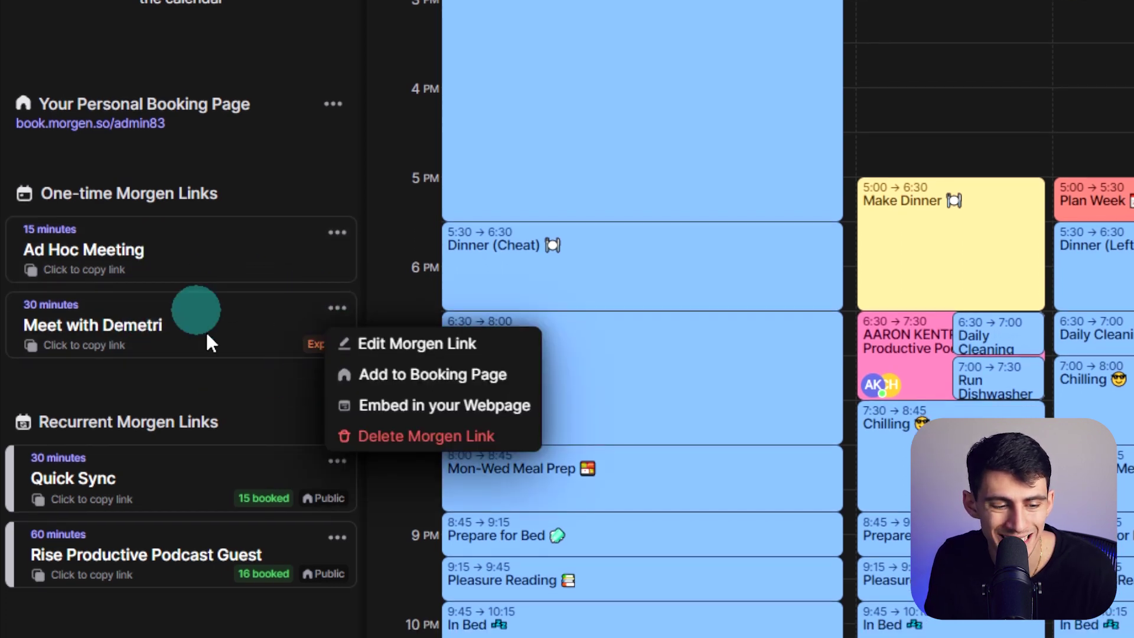
click(486, 382)
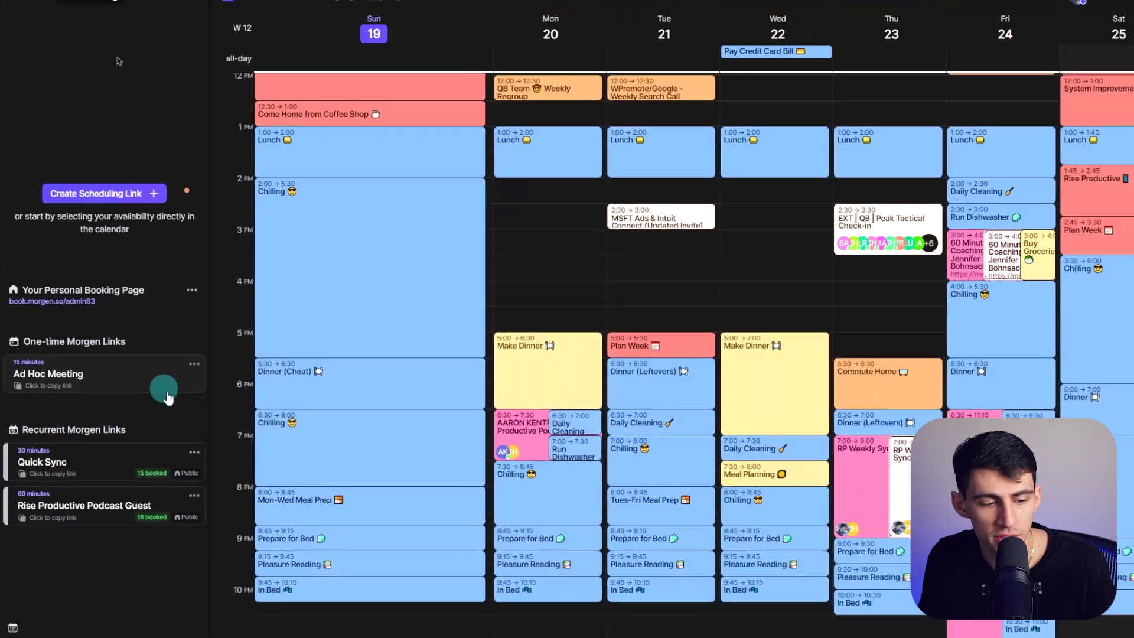
click(337, 407)
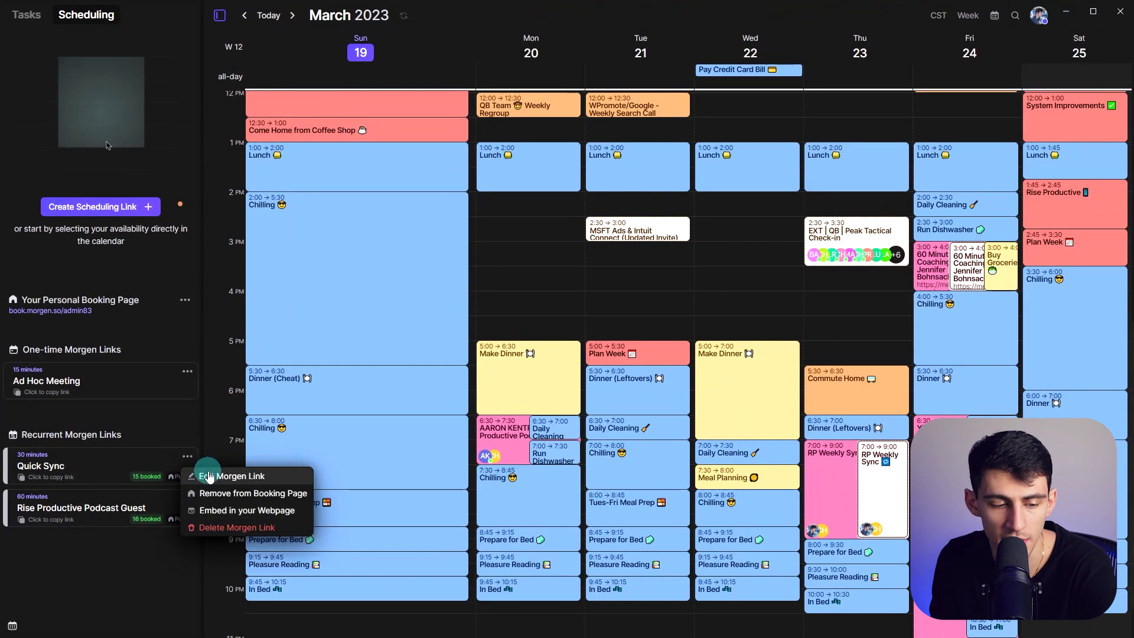
click(232, 476)
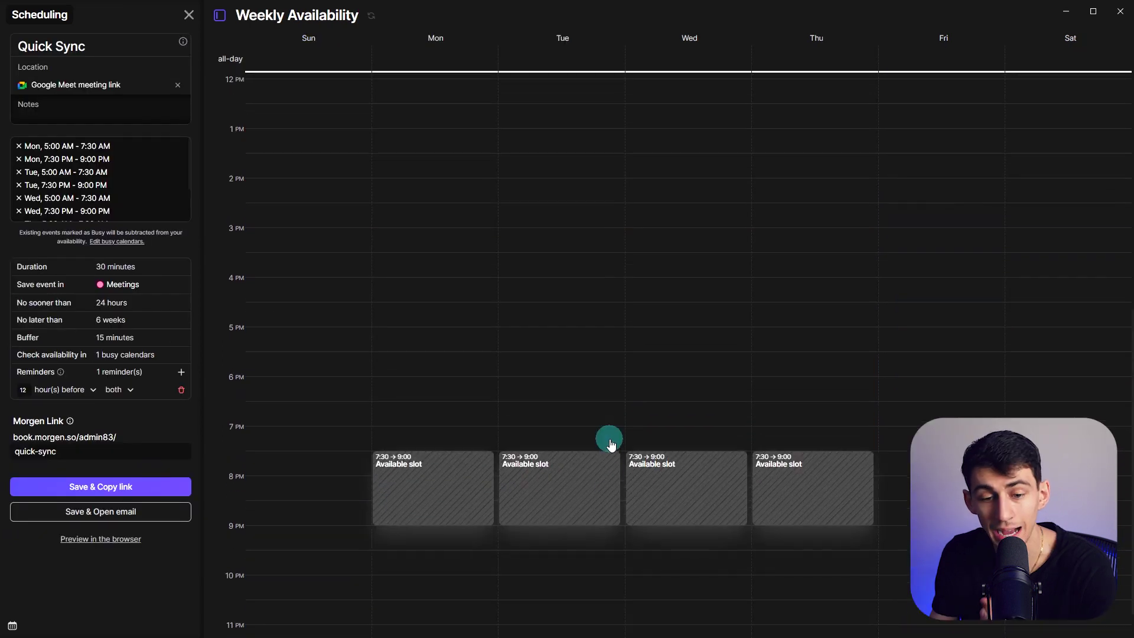
Review which calendars Quick Sync counts as busy in Shared Availability Settings
scroll(797, 459, up, 7)
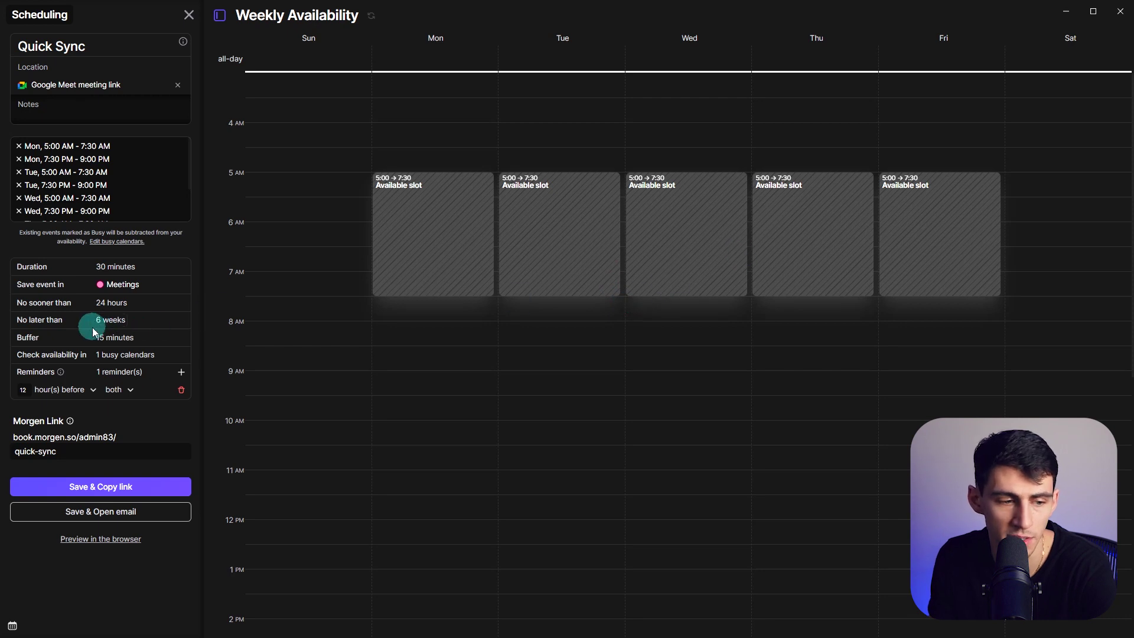
click(131, 359)
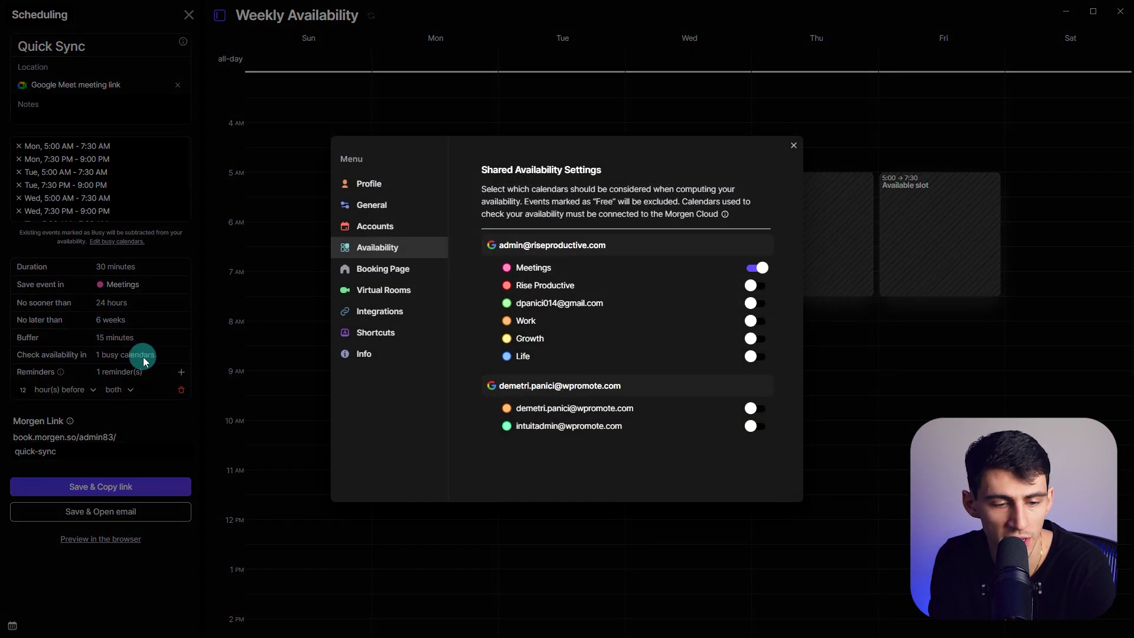
click(794, 146)
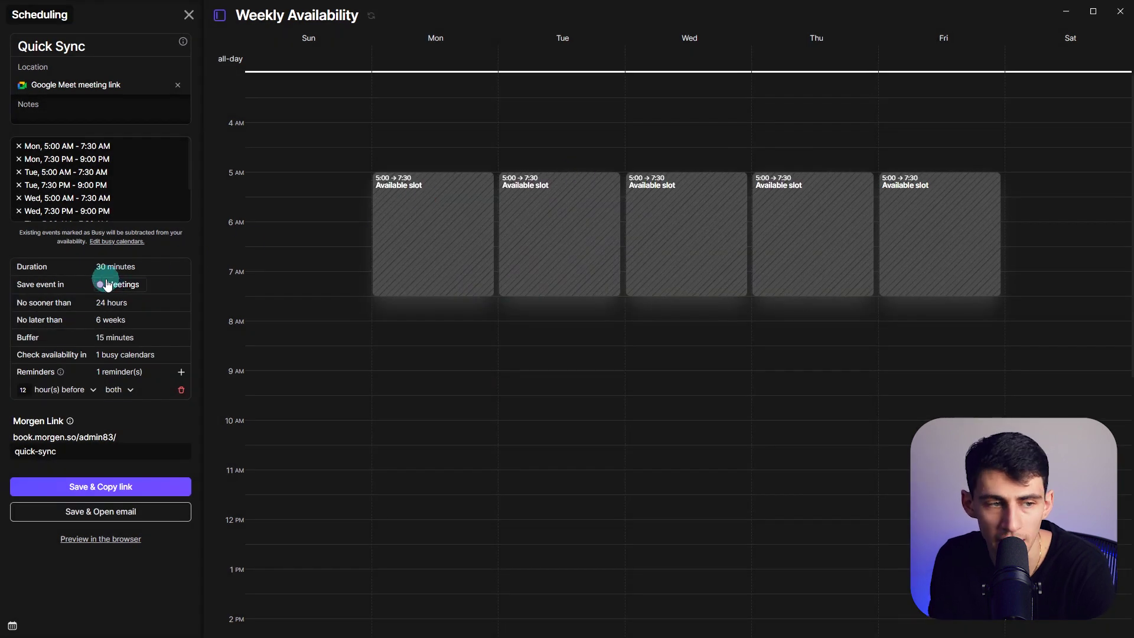
Remove the extra Monday 8:00–10:15 slot and save the Quick Sync link
right_click(415, 200)
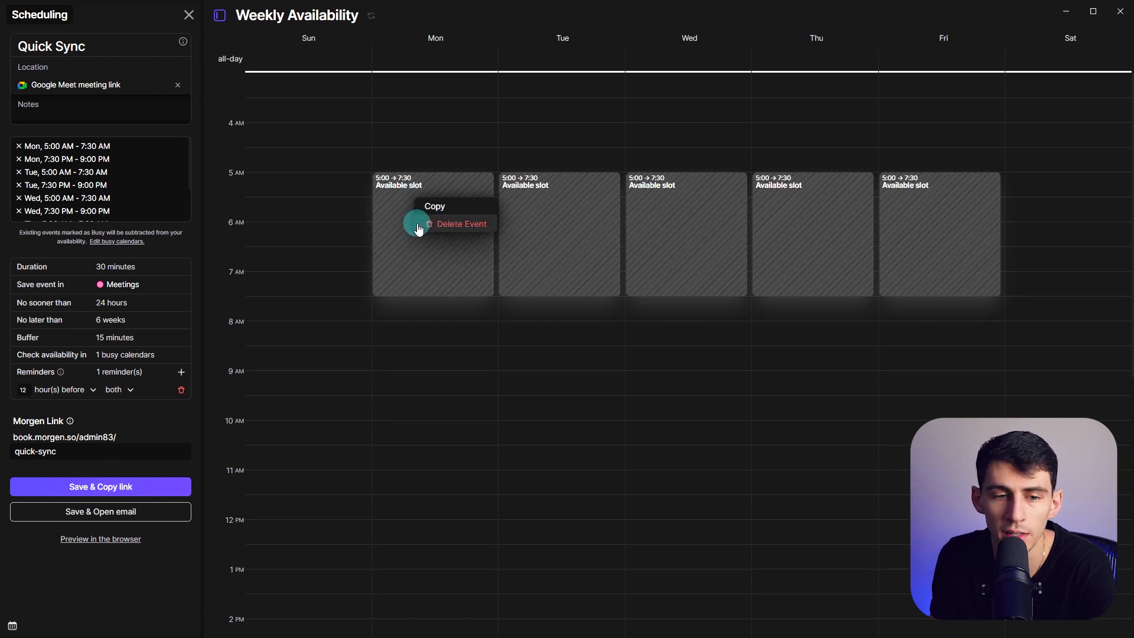
click(400, 230)
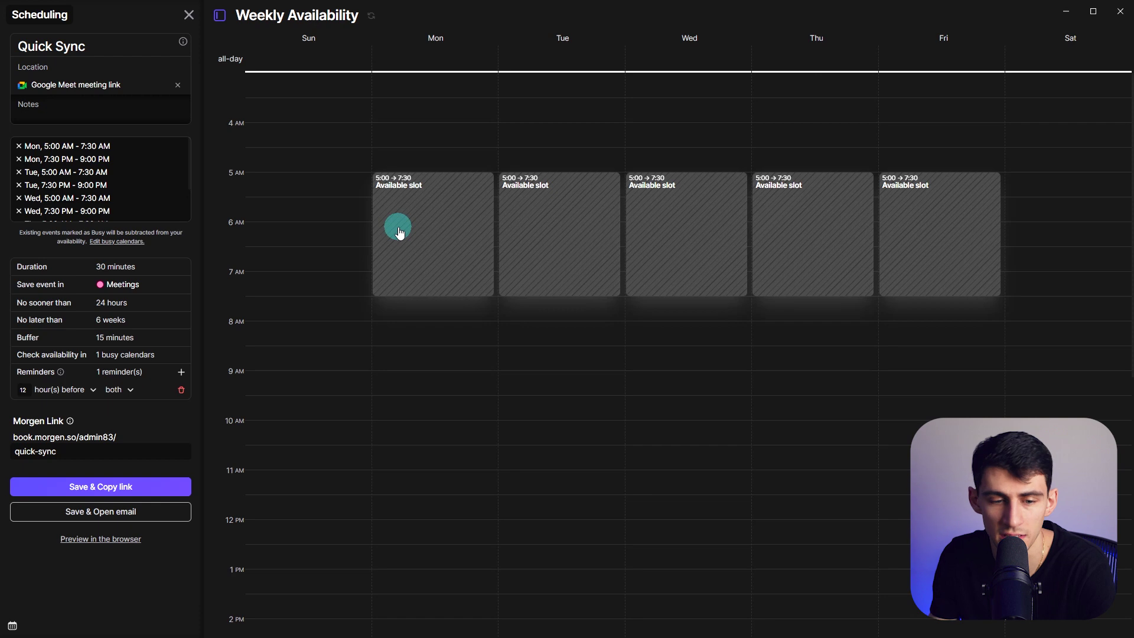
drag(486, 294, 456, 426)
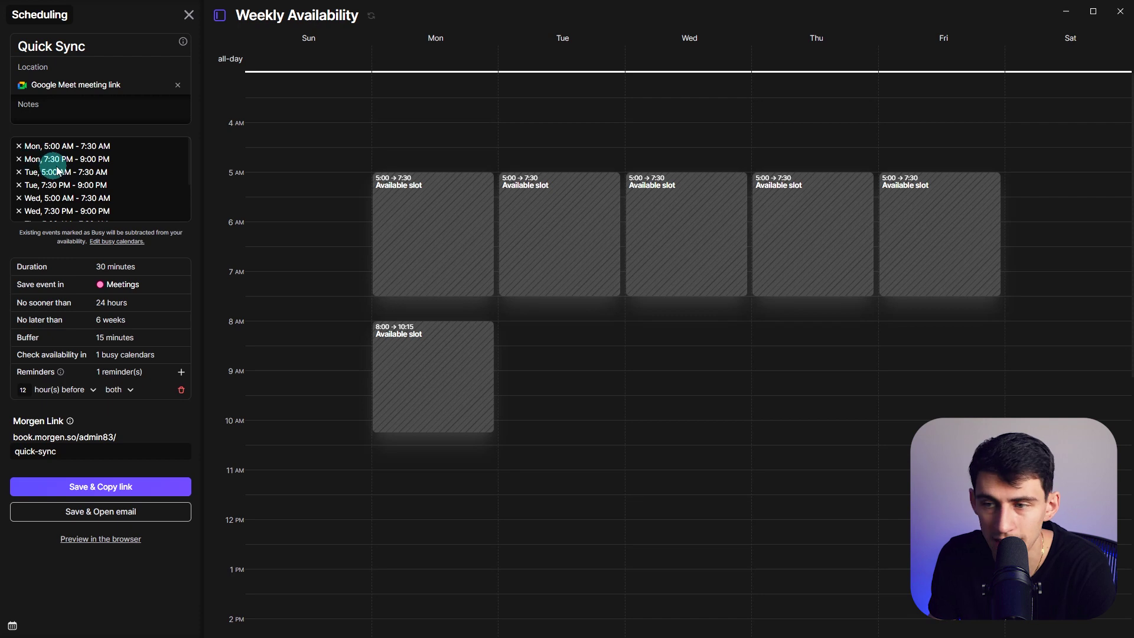
click(458, 372)
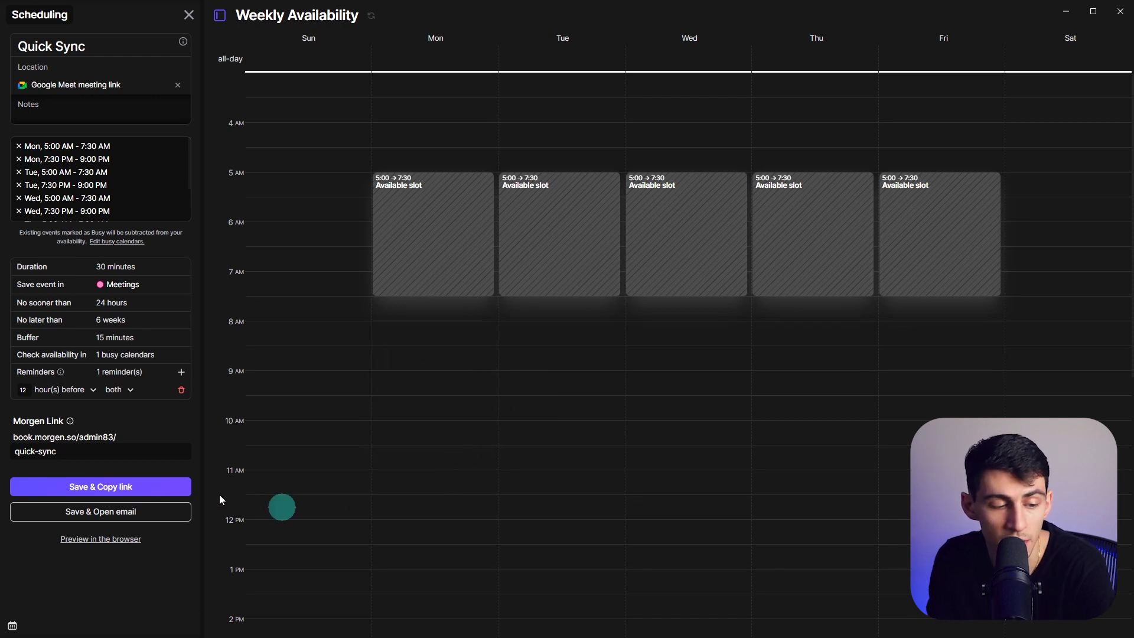
click(93, 488)
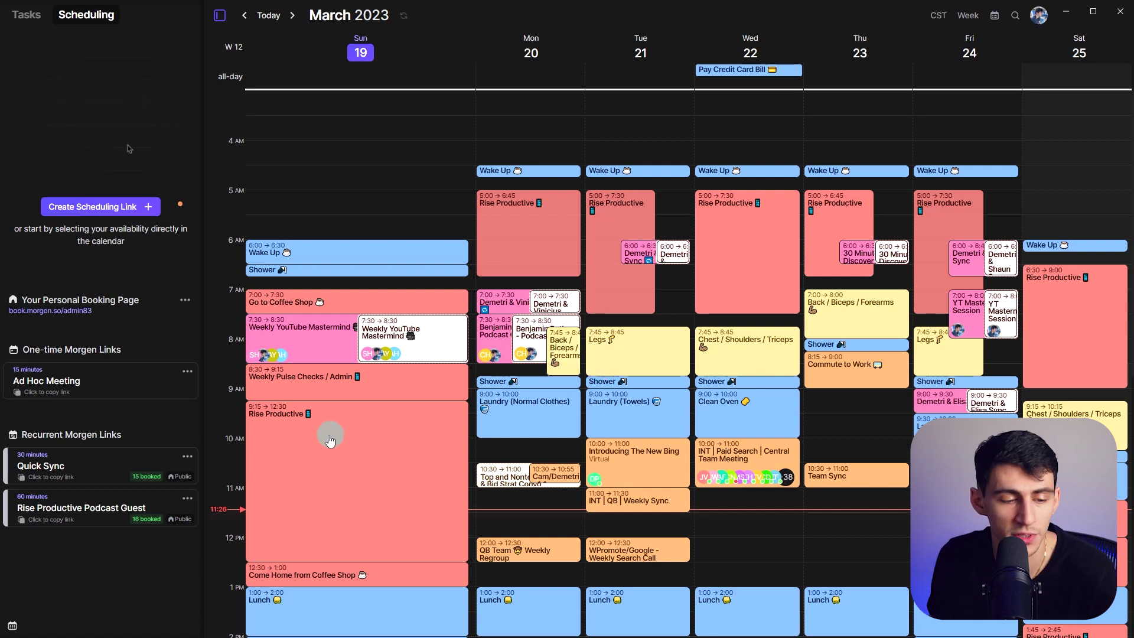
Open Quick Sync's Embed in your Webpage option and copy its iframe code
click(187, 456)
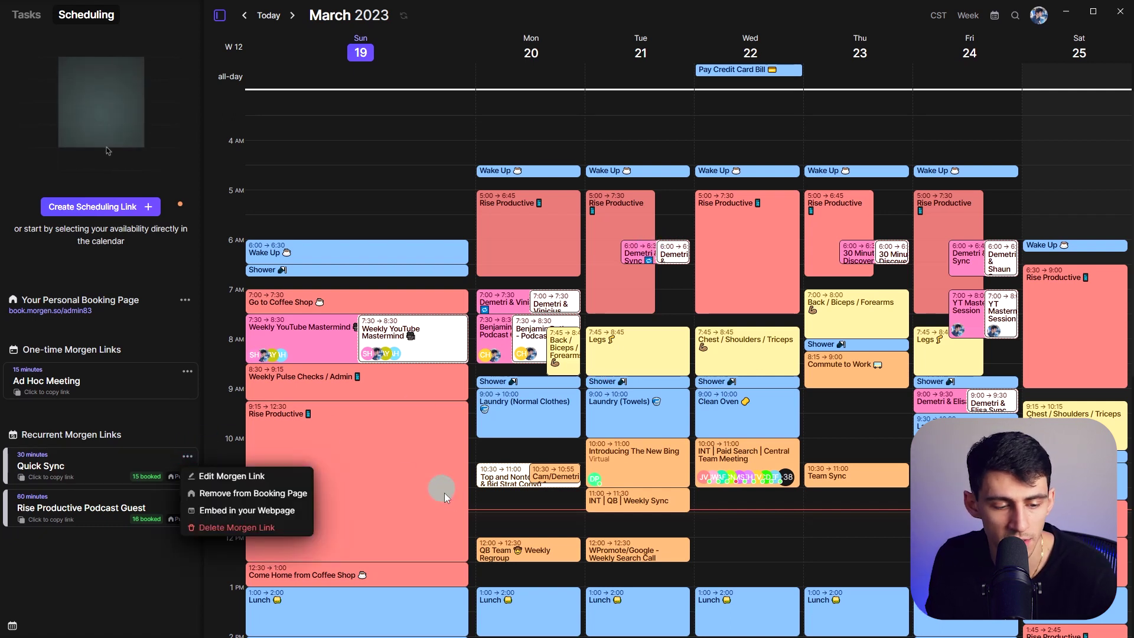
click(231, 512)
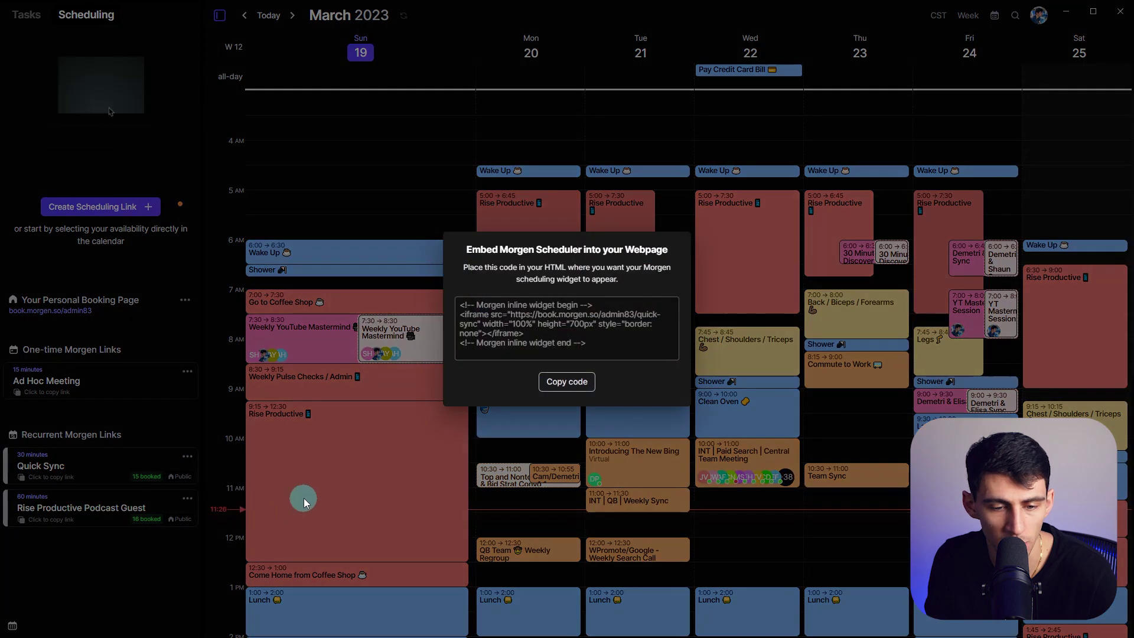
click(593, 341)
drag(601, 349, 478, 325)
click(557, 381)
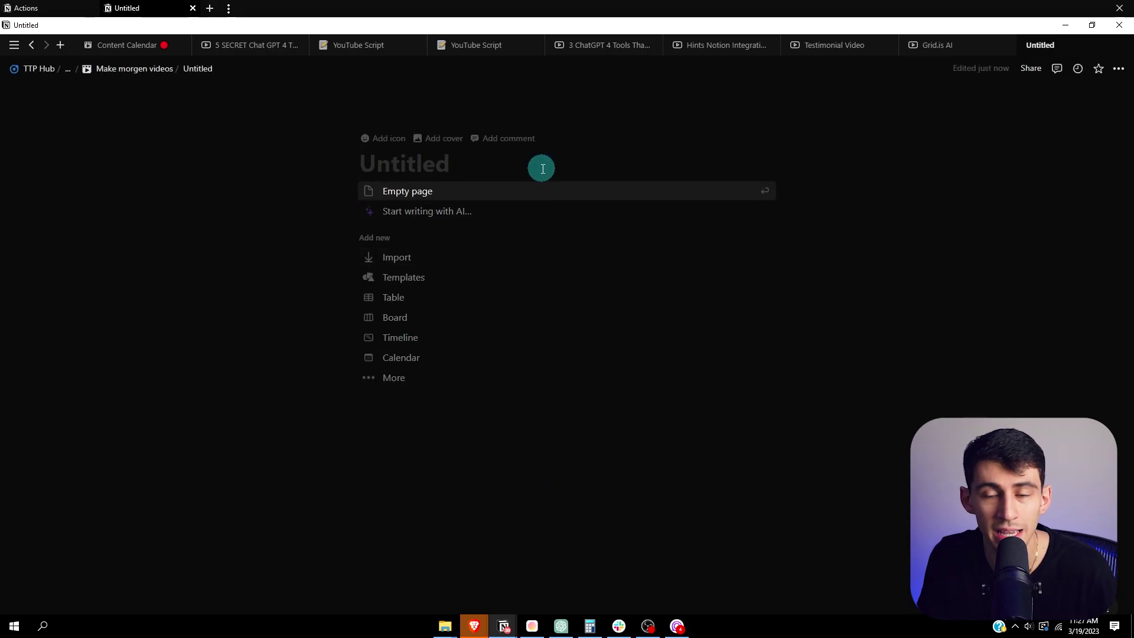
Title the Notion page 'Booking Page' and add an /embed block with the pasted Quick Sync link
text(Booking)
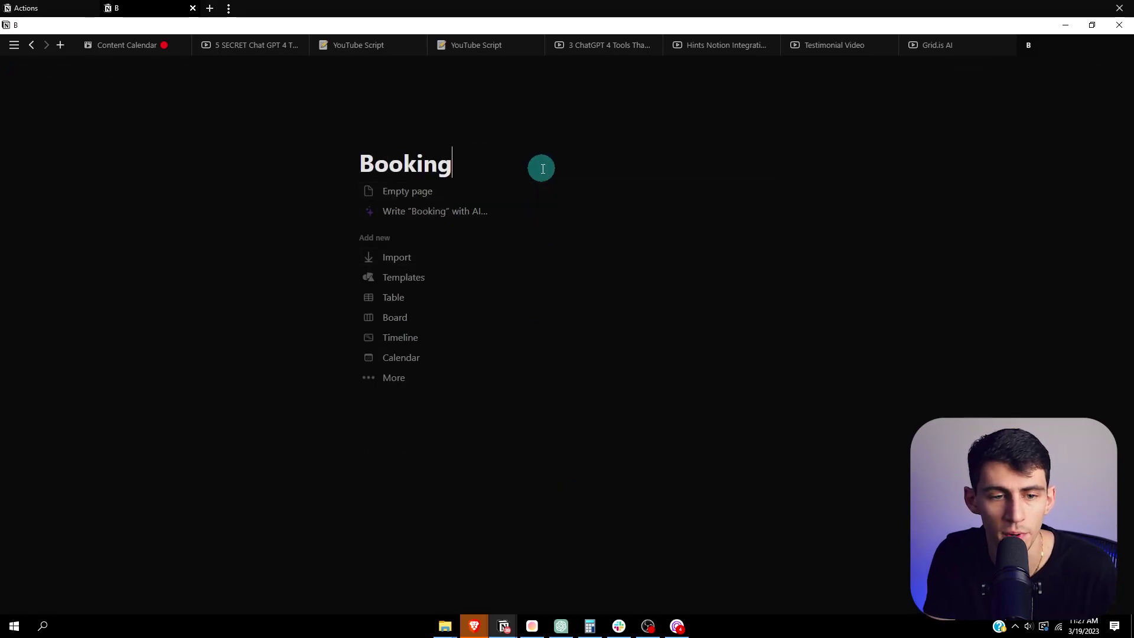
text( Page)
key(Return)
text(/embed)
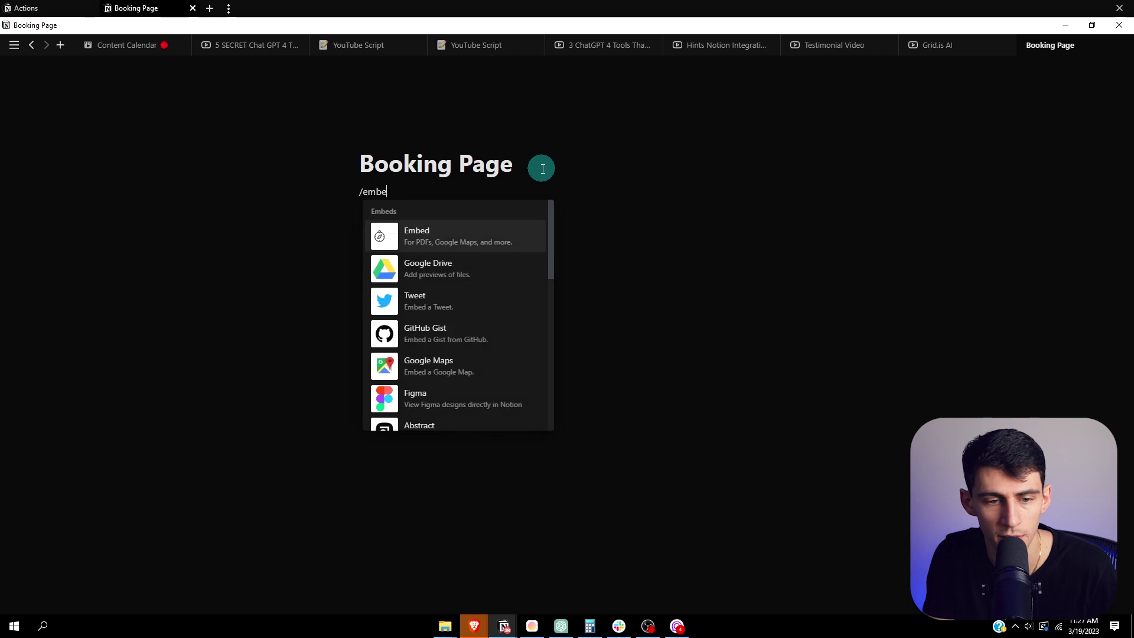
key(Return)
key(ctrl+v)
key(Return)
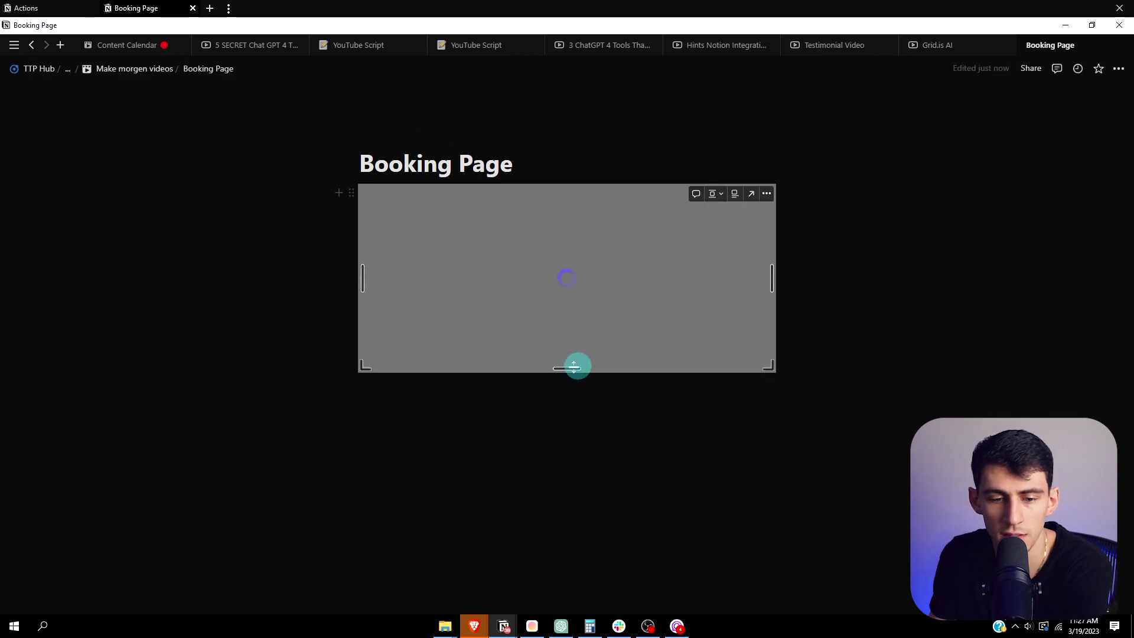
Enlarge the embedded scheduler and pick March 27 to view its open times
drag(572, 373, 573, 429)
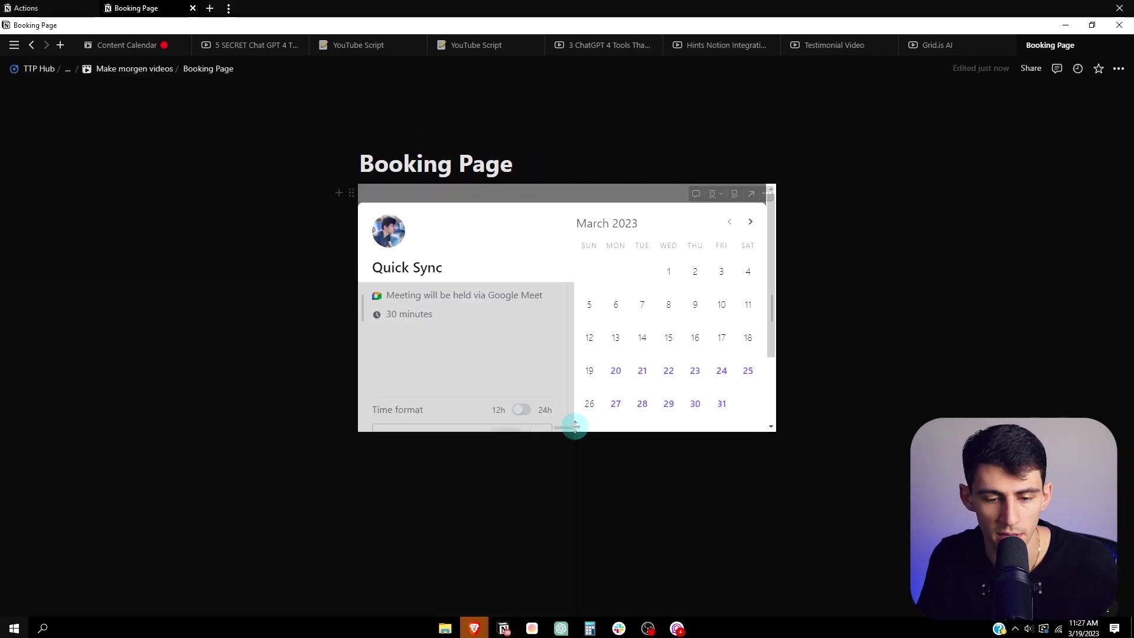
scroll(573, 422, down, 3)
scroll(780, 413, up, 3)
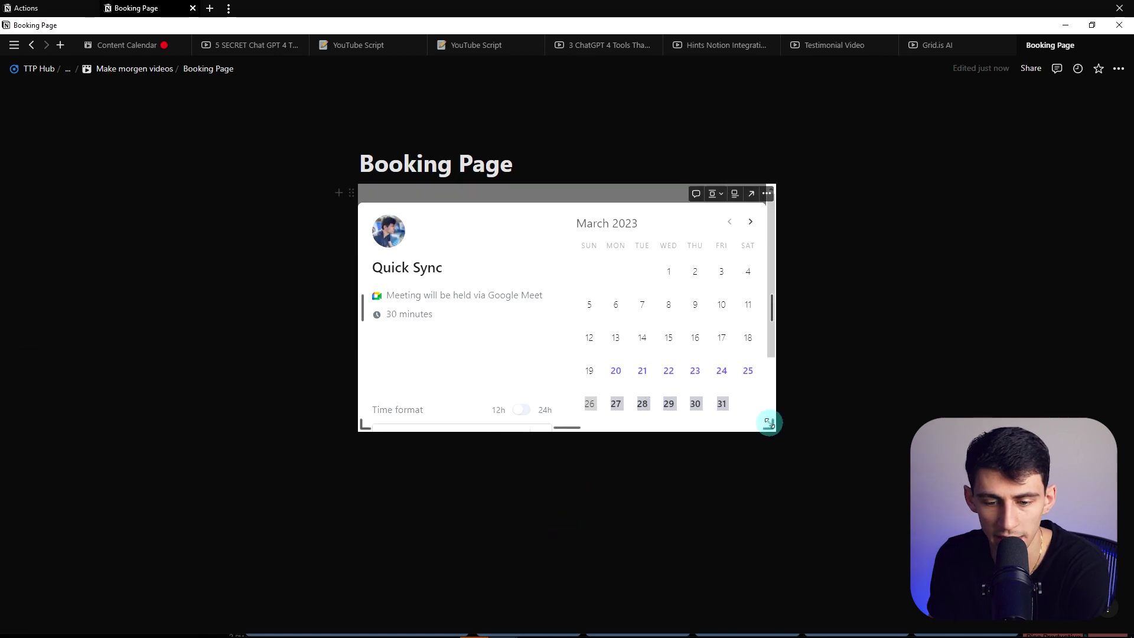
drag(768, 420, 862, 626)
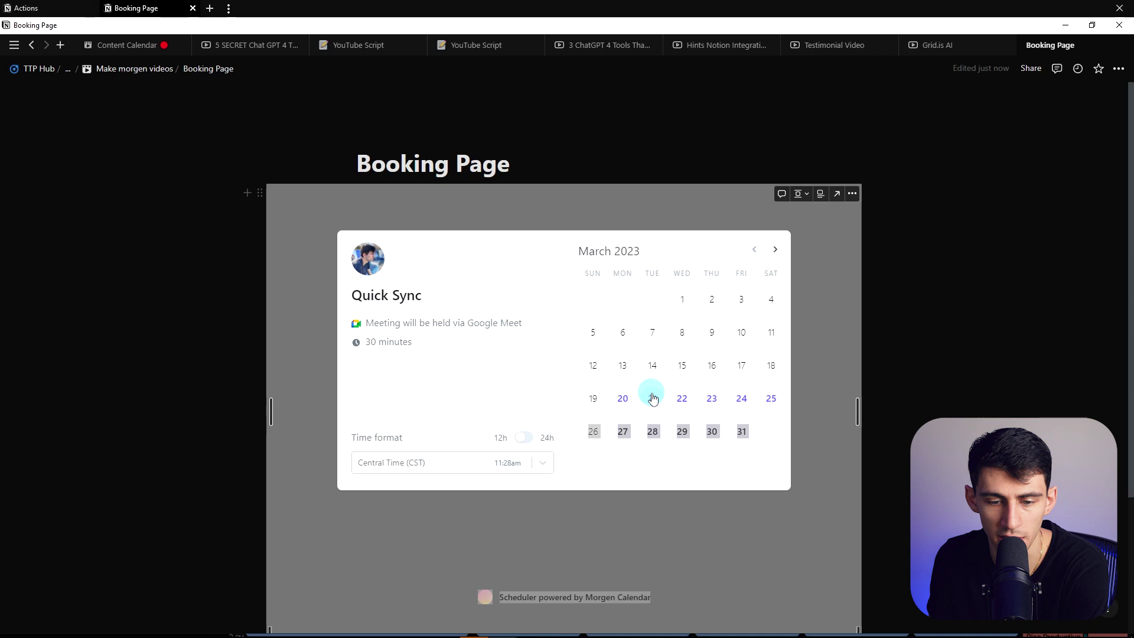
click(519, 381)
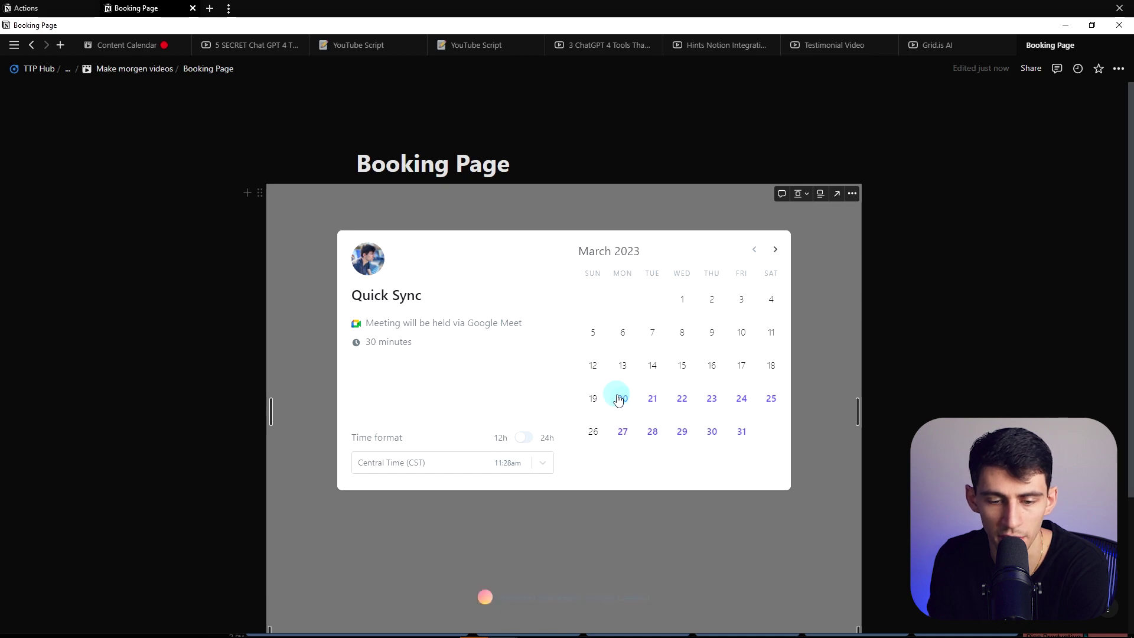
click(623, 431)
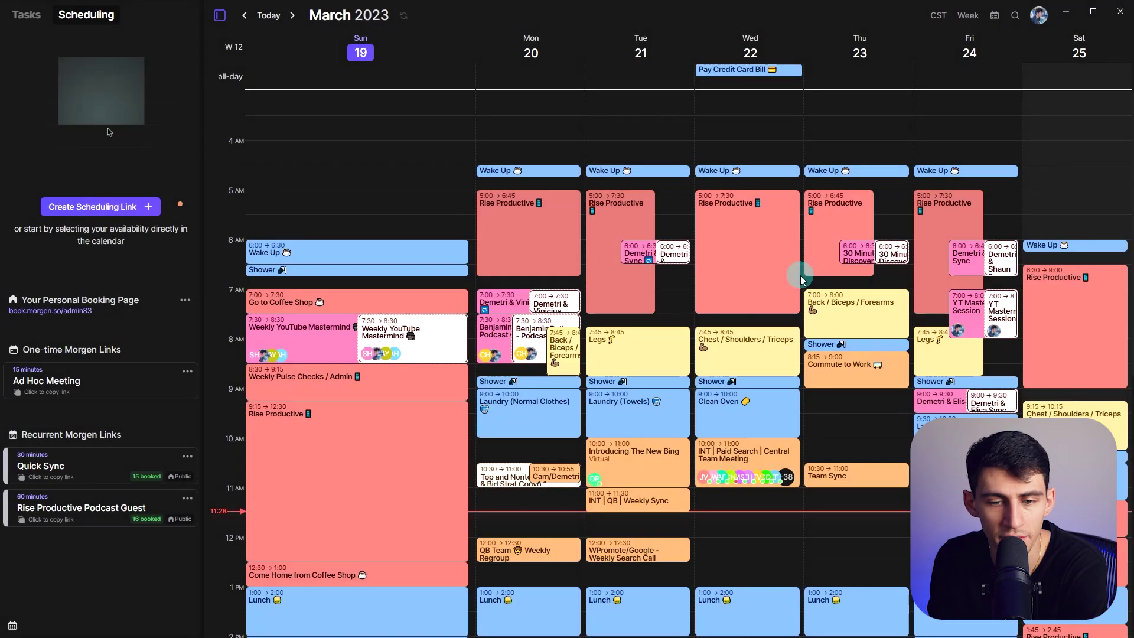
click(168, 452)
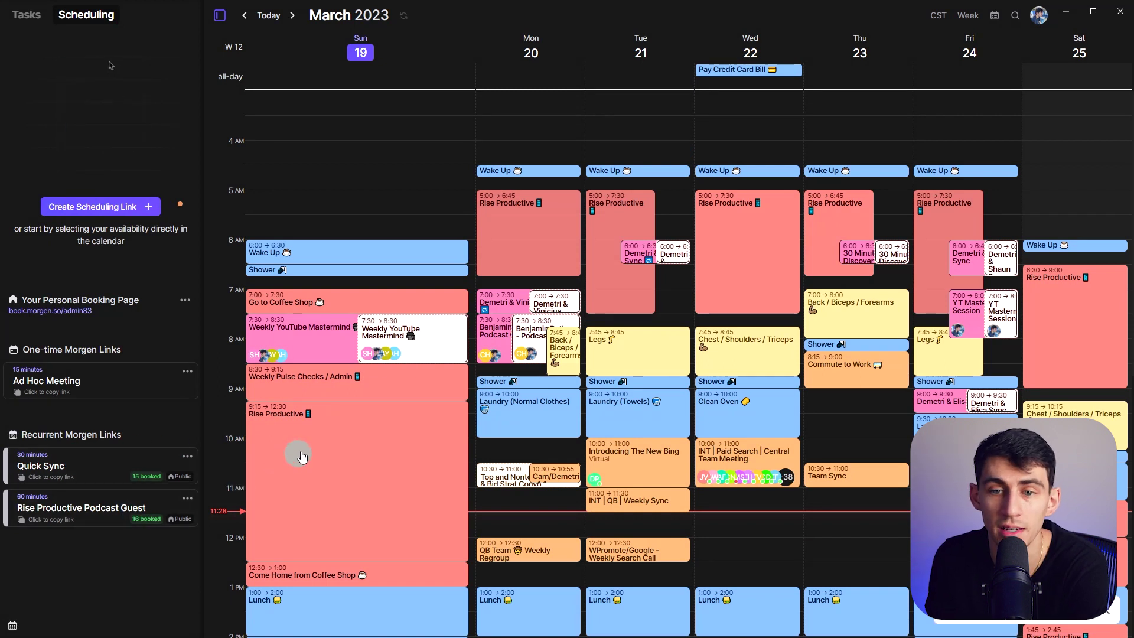
click(1067, 12)
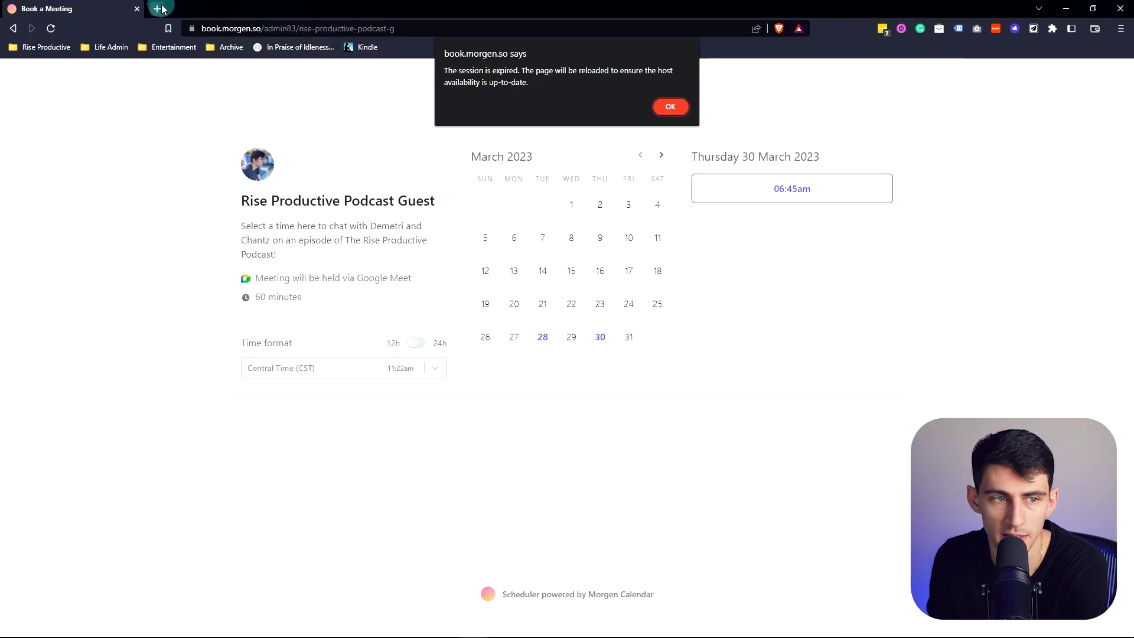
key(ctrl+t)
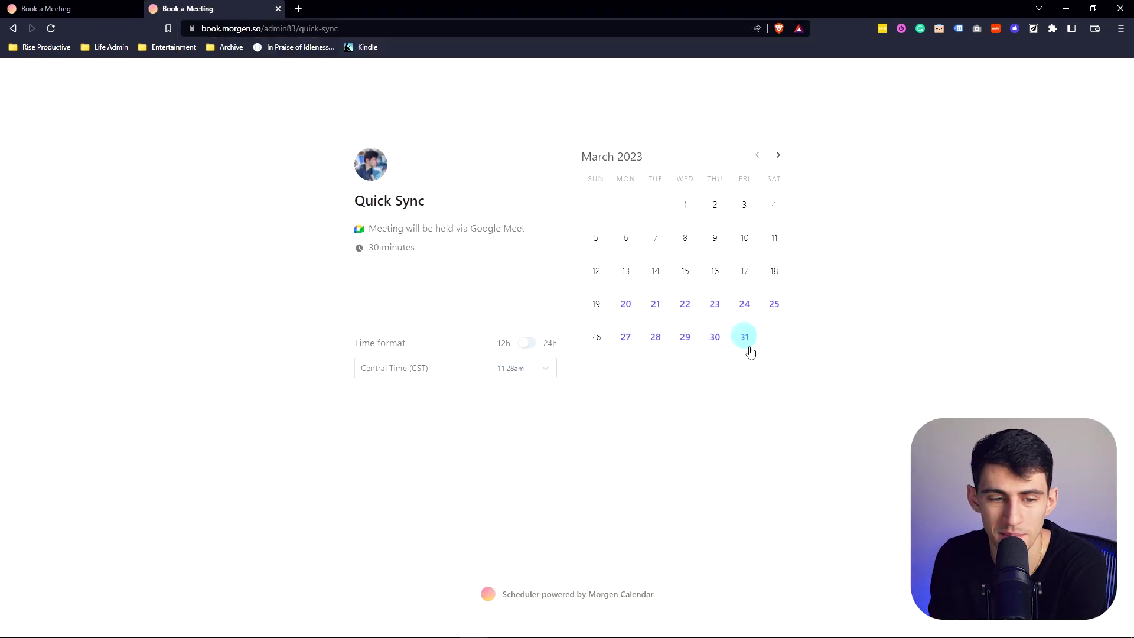
key(alt+Tab)
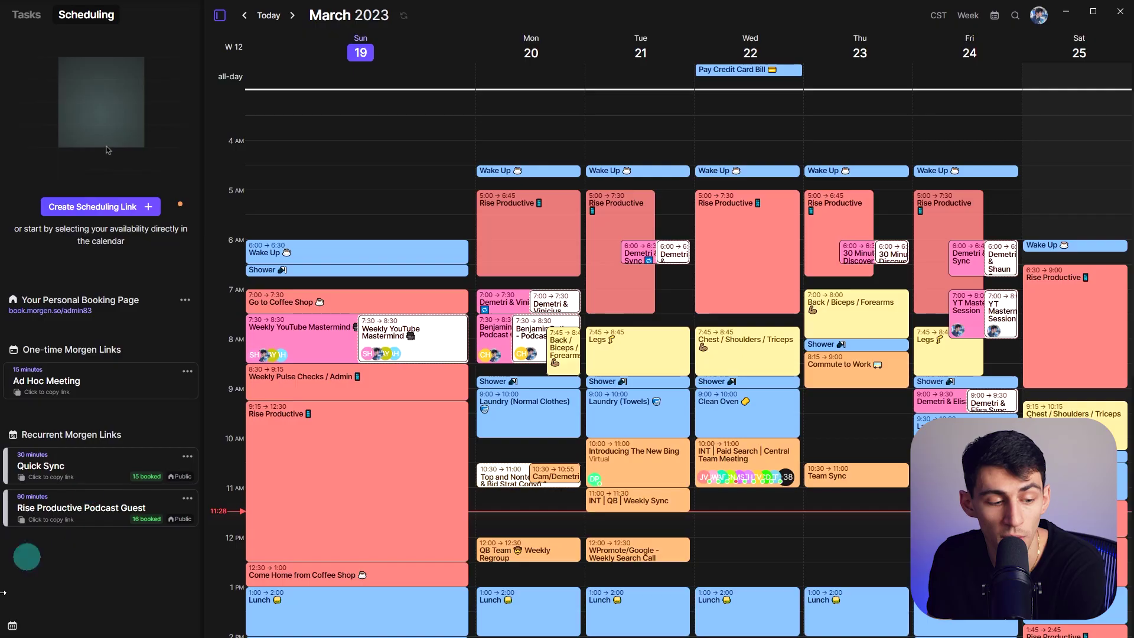